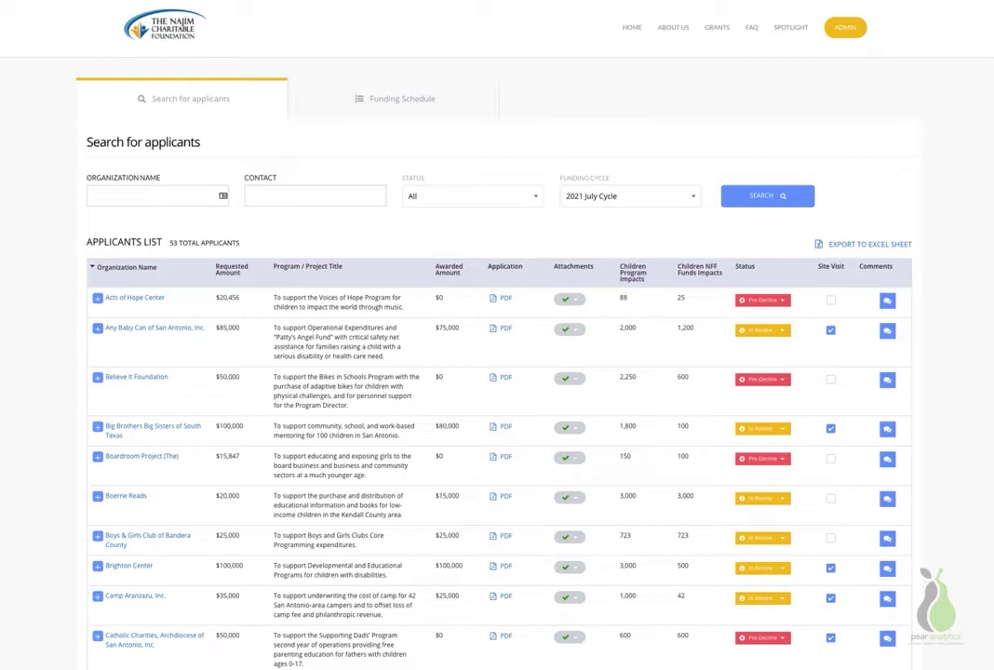
Log out of the administrator account and open the applicant registration form.
click(844, 27)
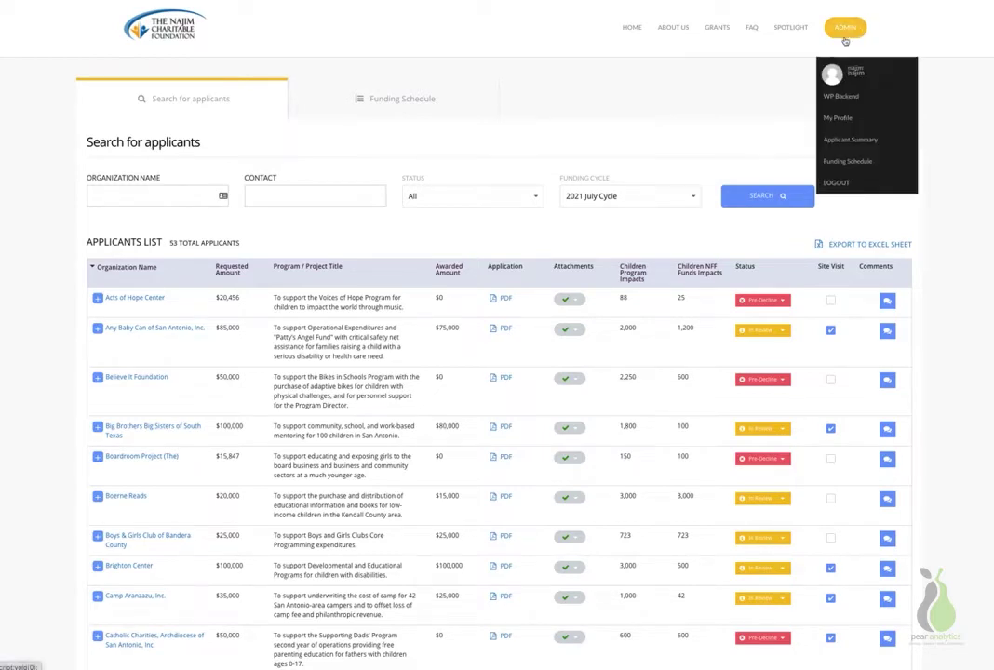
click(847, 212)
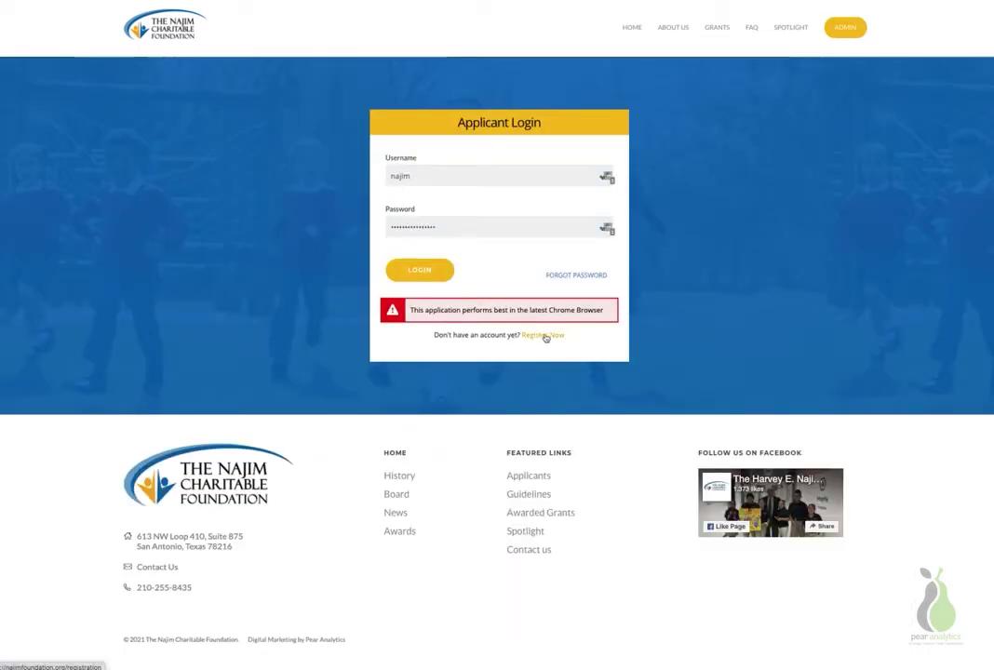
click(545, 336)
Submit the organization's federal tax ID on the registration form and dismiss the 1Password welcome window.
click(410, 176)
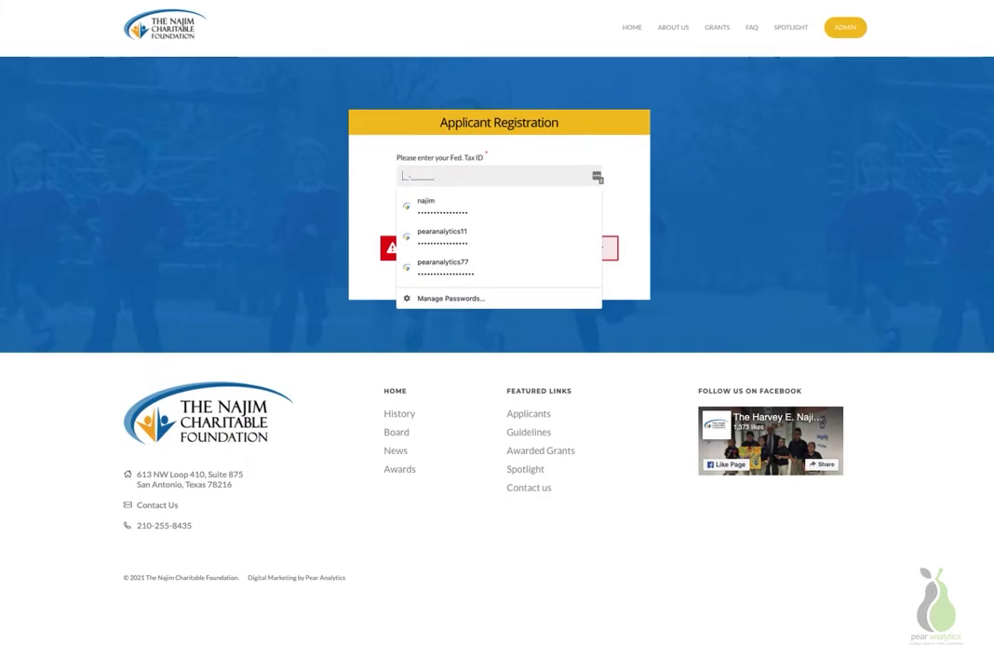
key(ctrl+v)
click(609, 157)
click(505, 214)
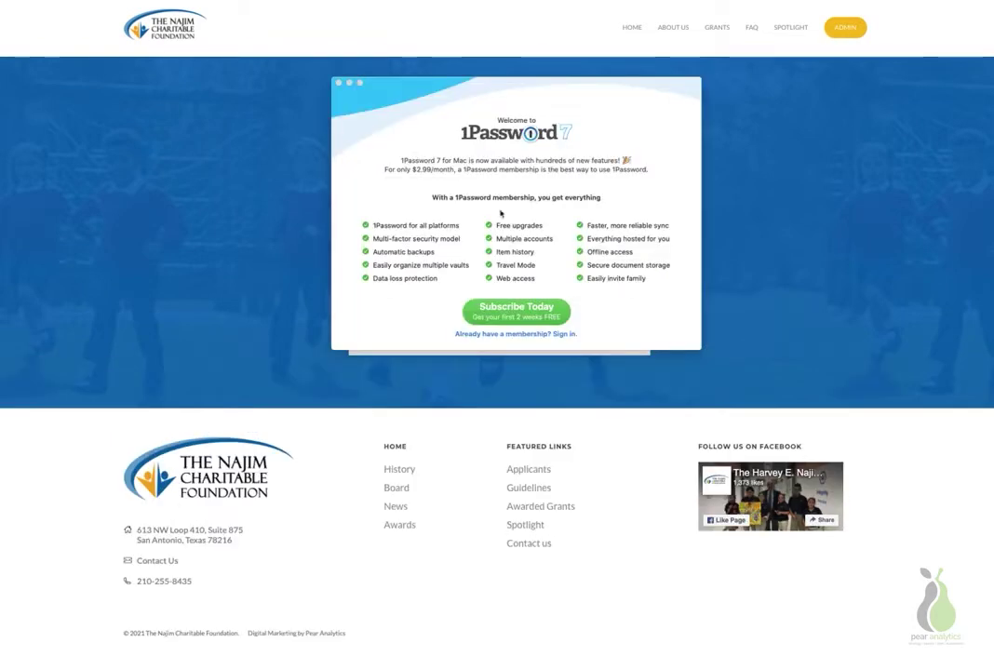
click(338, 84)
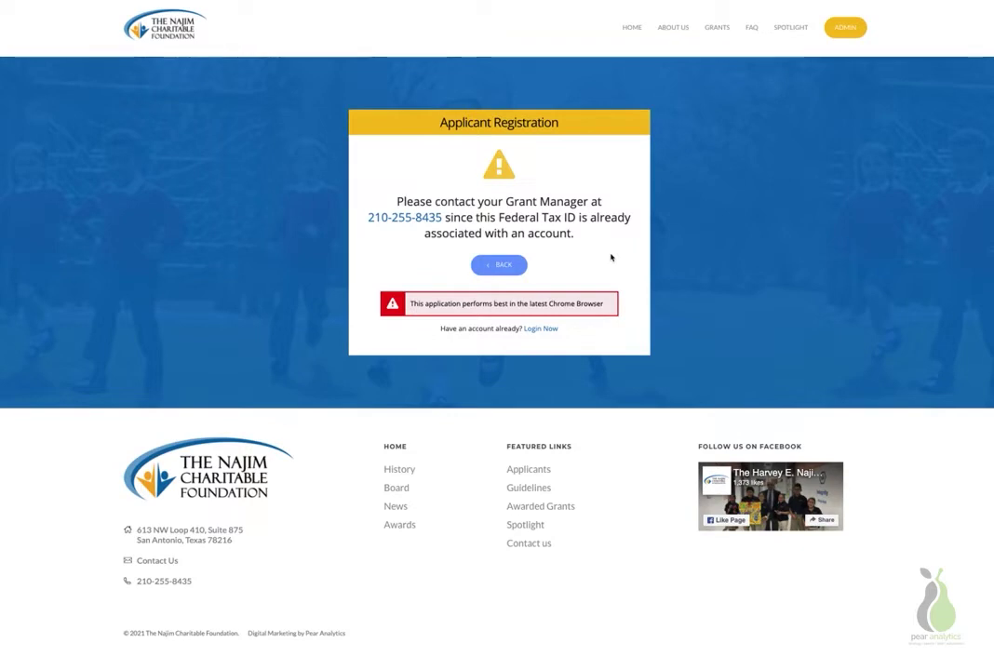
Log back in to the administrator account with the prefilled credentials.
click(840, 27)
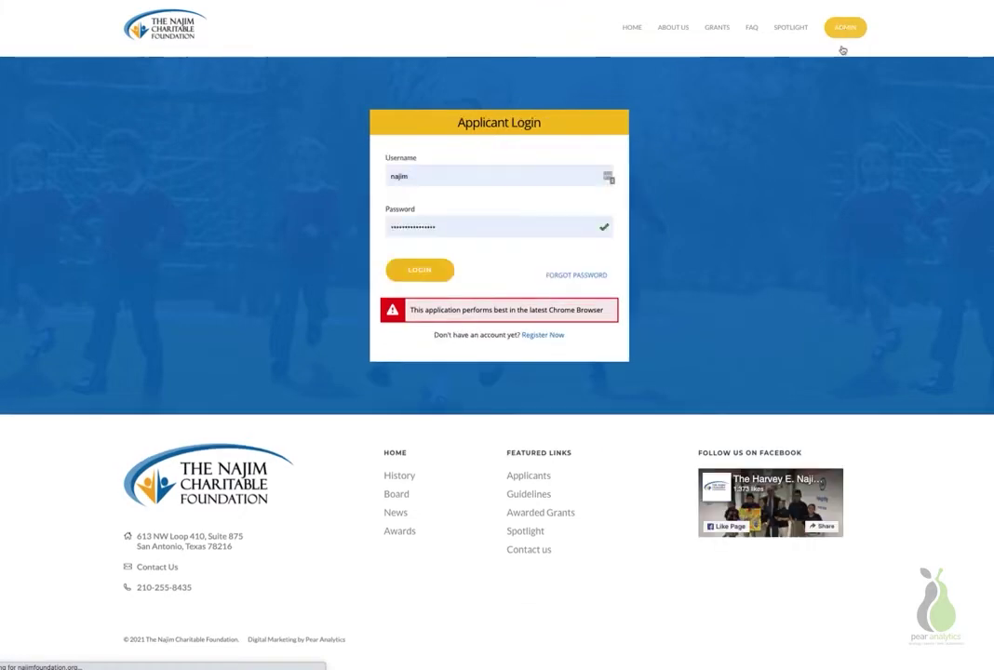
click(421, 269)
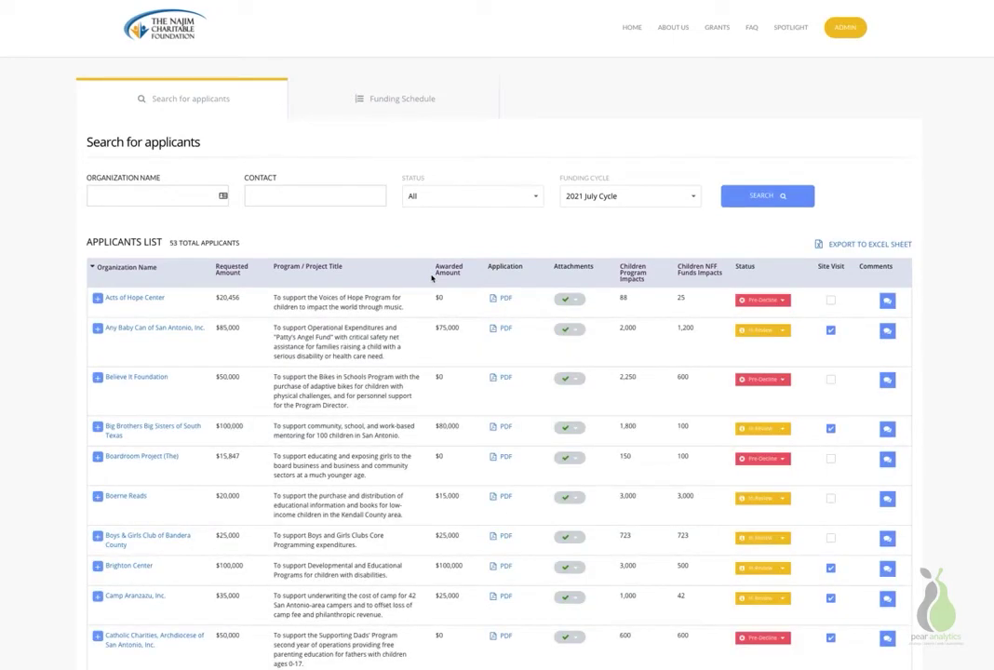
Set the 2021 Test Cycle to Cycle Open in the funding schedule and save the changes.
click(400, 99)
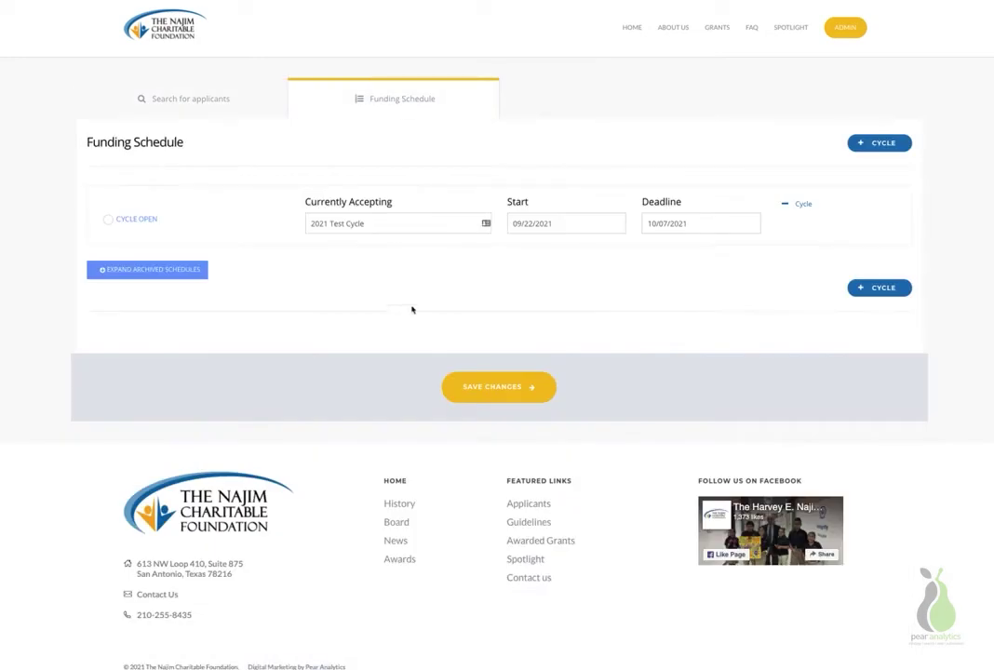
click(108, 220)
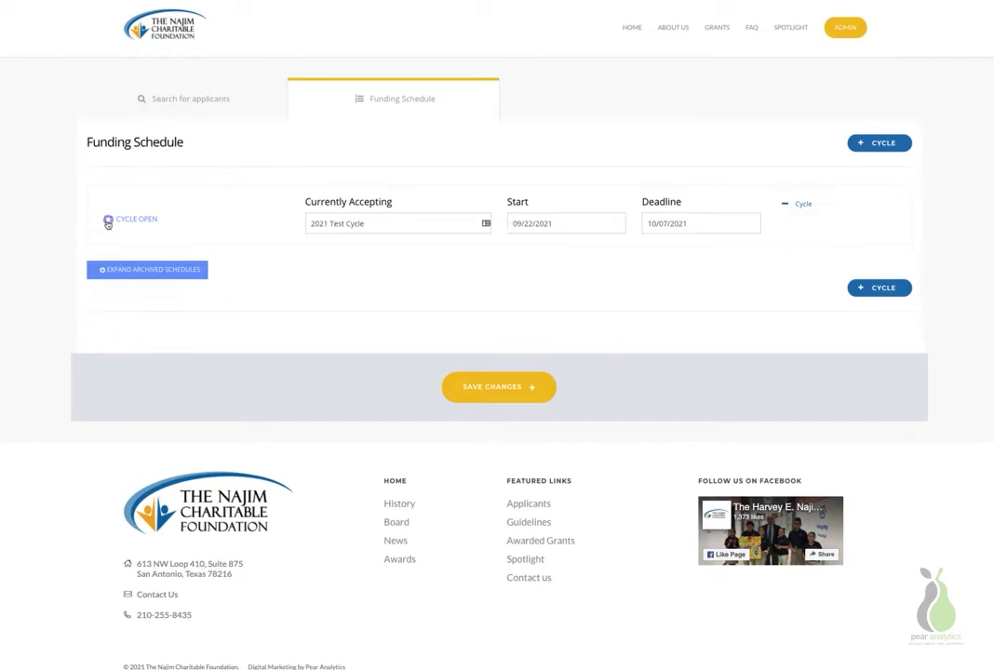
click(506, 389)
Filter the applicants list to the 2021 July Cycle funding cycle.
click(212, 112)
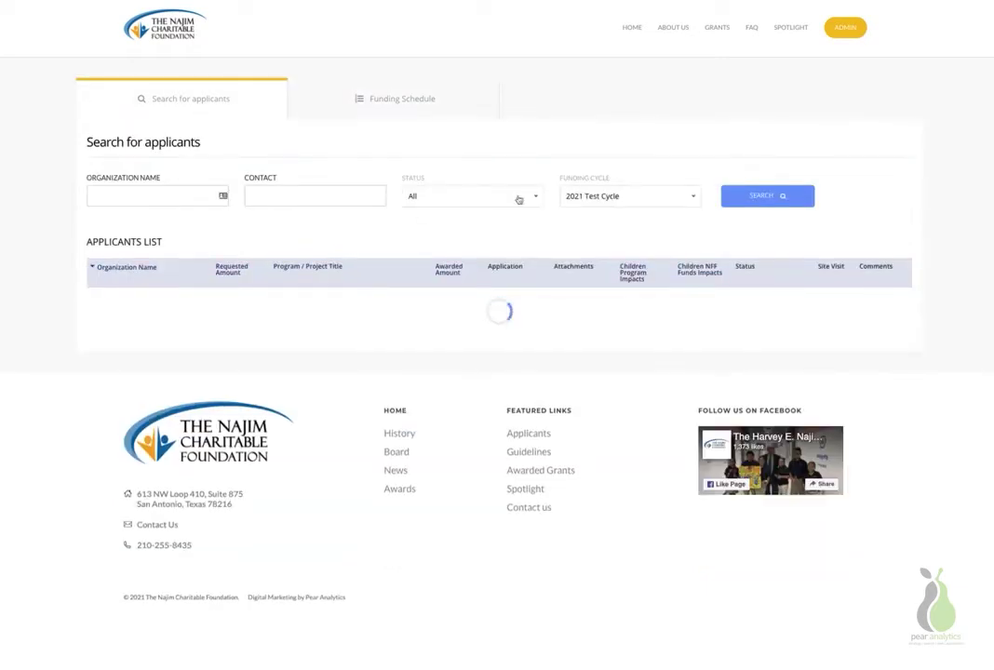
click(600, 198)
click(611, 282)
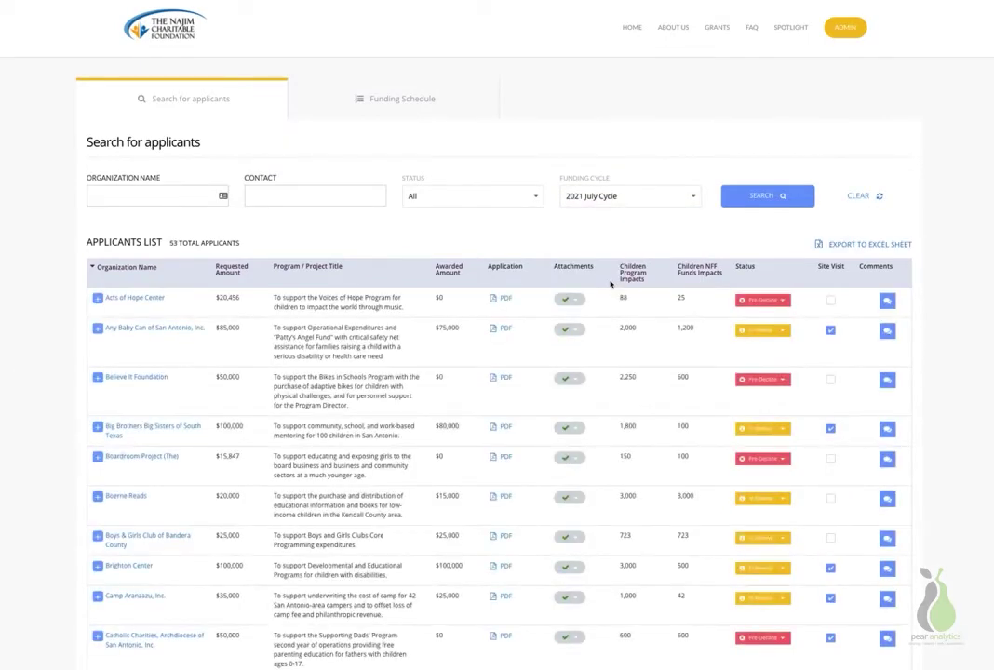
Expand the funding histories of Acts of Hope Center, Any Baby Can, Believe It Foundation and Big Brothers Big Sisters.
scroll(610, 284, down, 5)
scroll(611, 284, up, 3)
scroll(611, 284, up, 1)
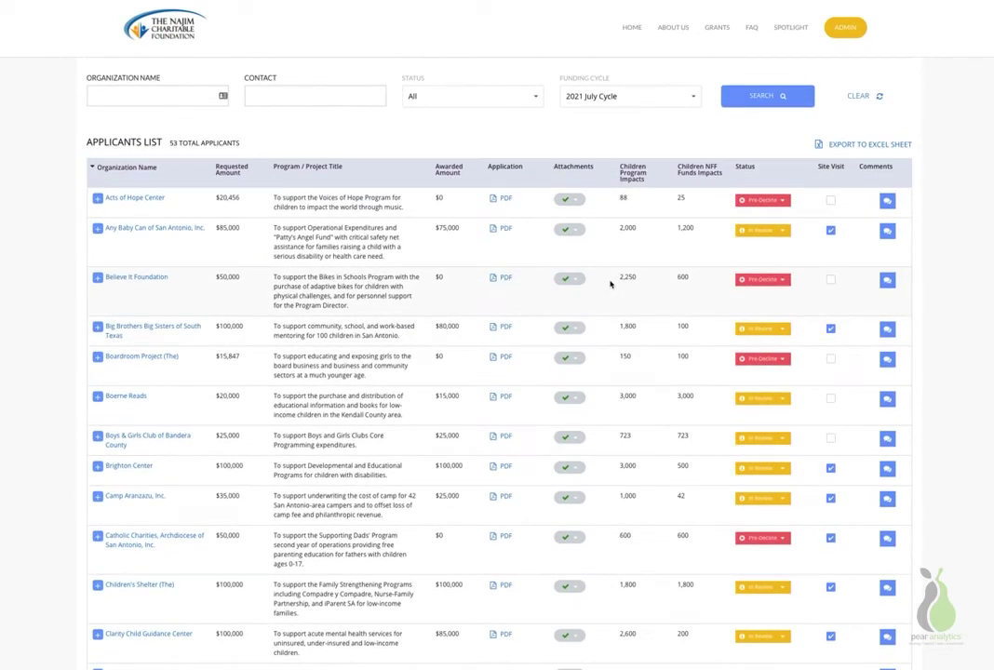
scroll(610, 284, down, 1)
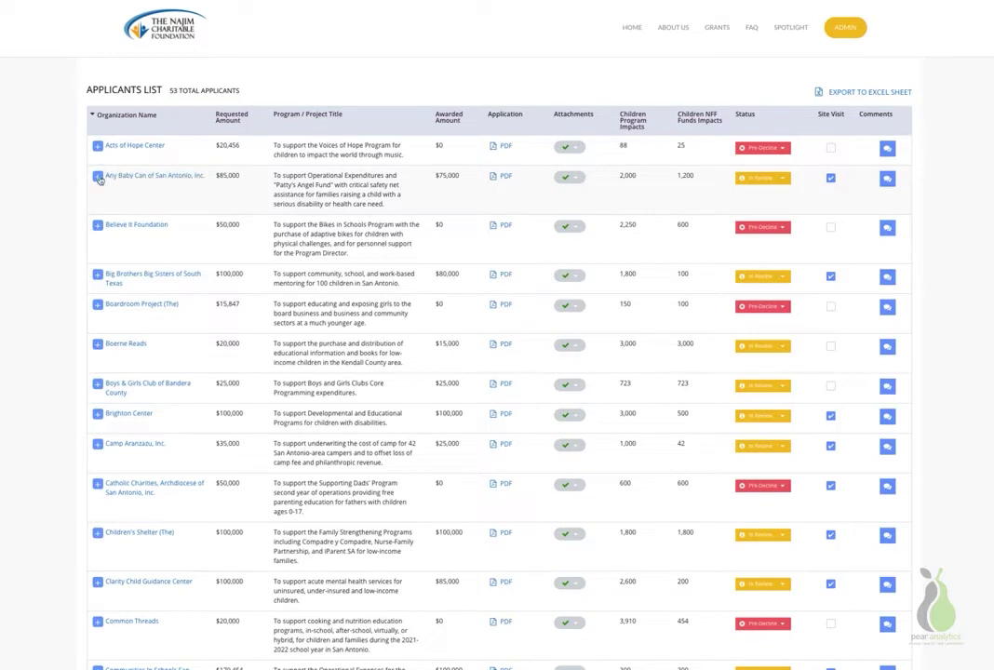
click(97, 147)
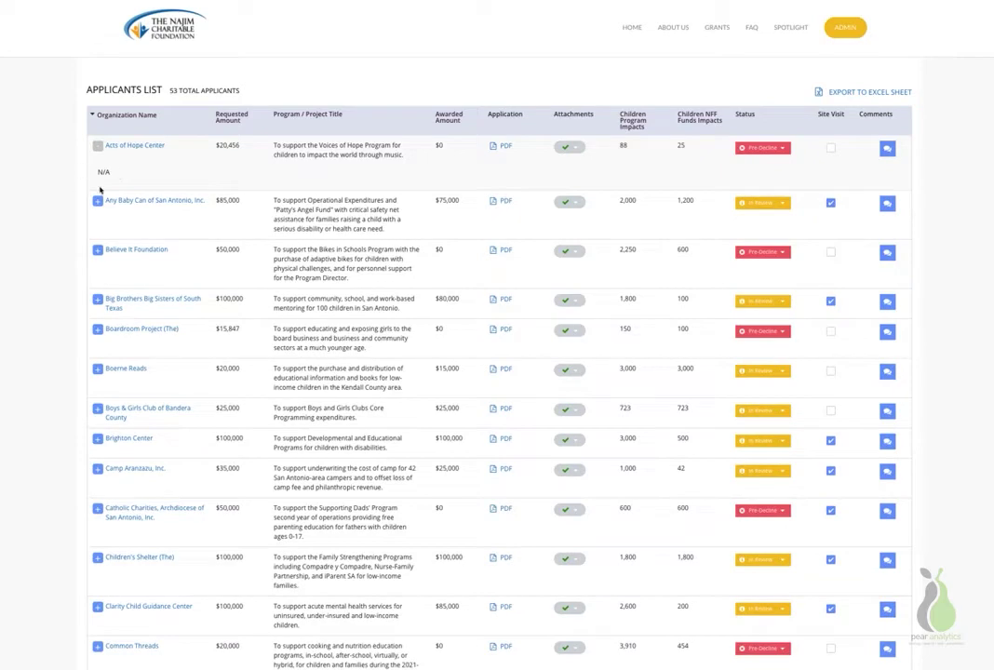
click(97, 201)
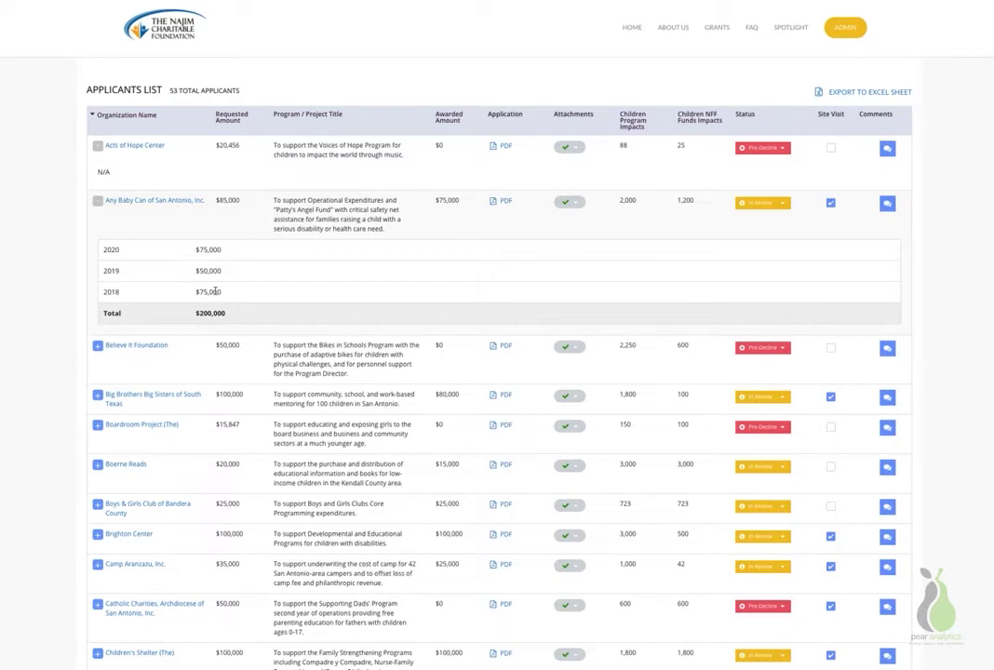
click(97, 347)
click(98, 421)
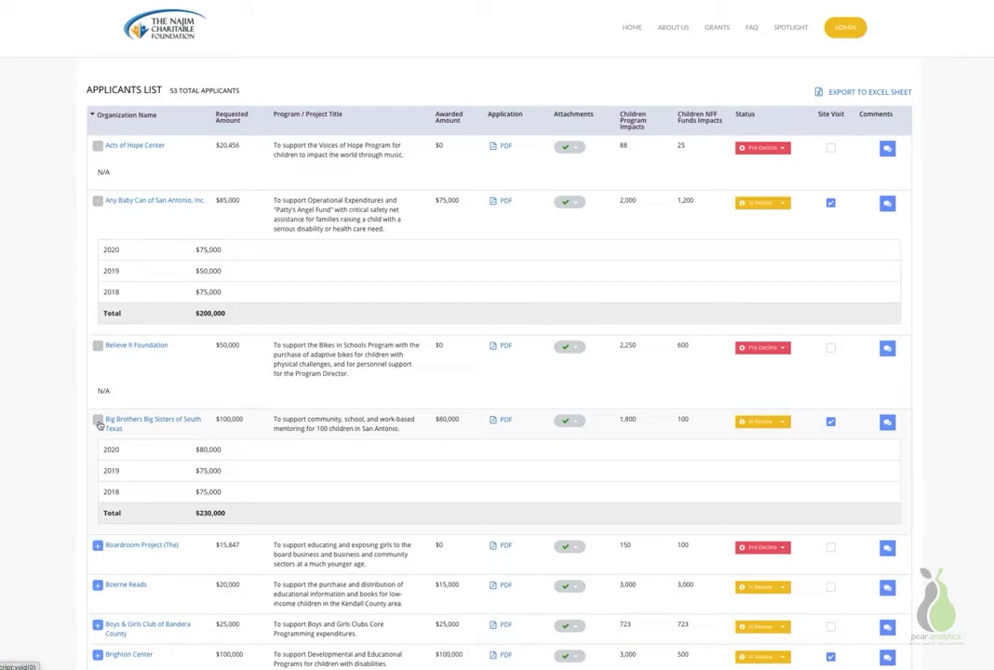
Collapse the funding histories of the first four organizations in the applicants list.
scroll(100, 424, up, 1)
click(96, 187)
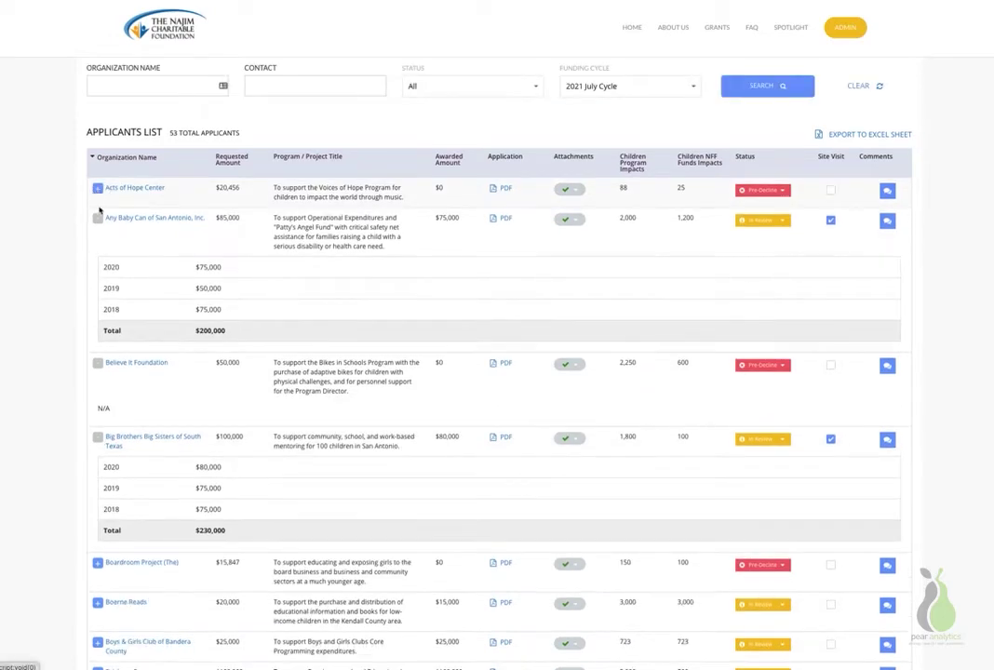
click(97, 221)
click(96, 267)
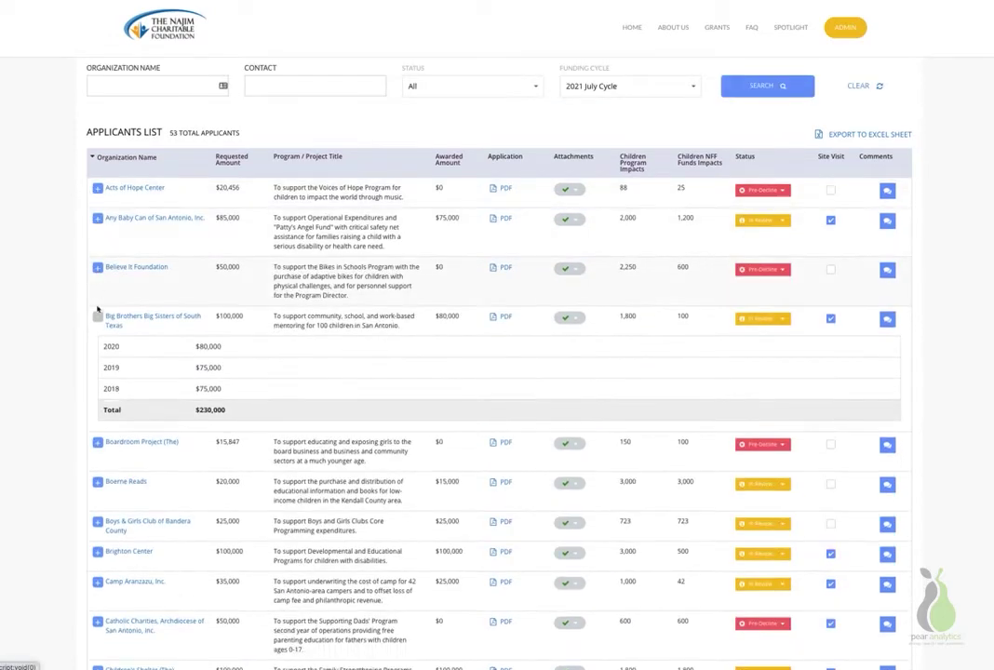
click(98, 318)
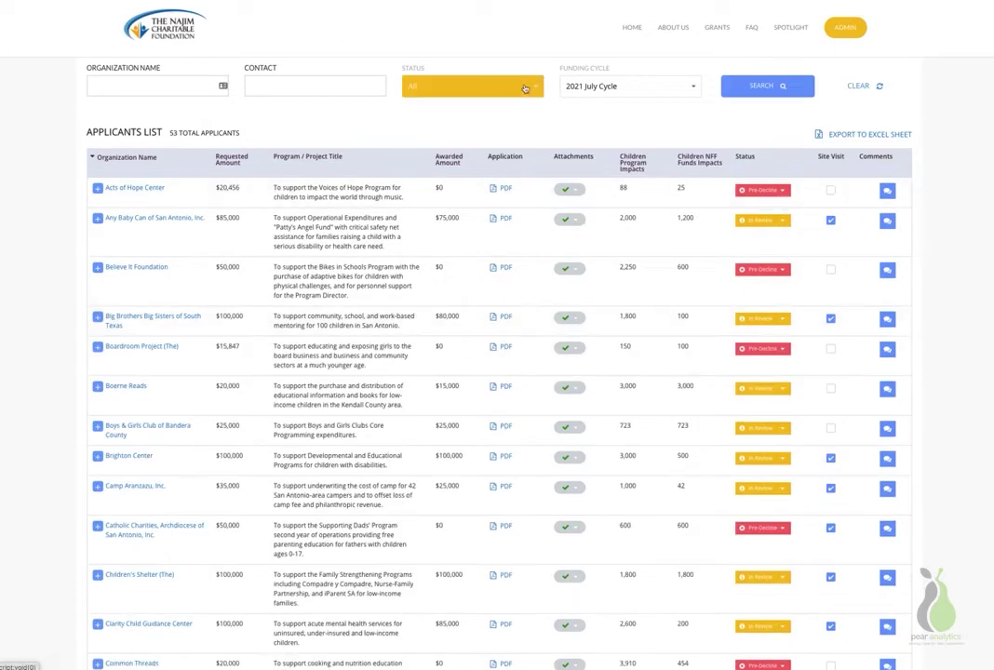
Search the applicants for the organization Archdiocese of San Antonio - Hope for the Future, and clear the organization name filter.
scroll(526, 88, up, 1)
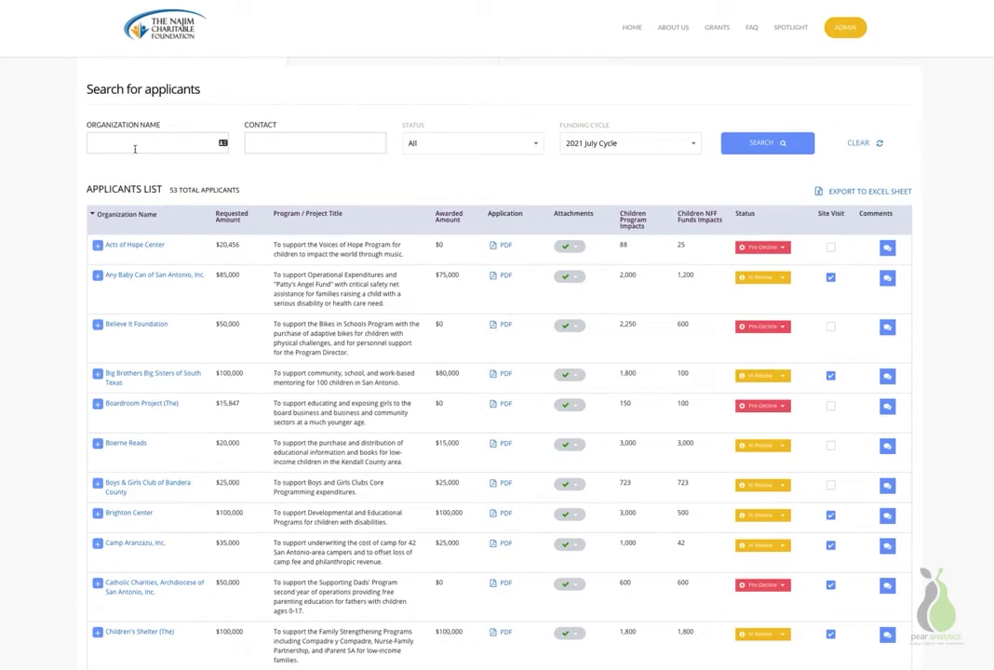
click(135, 149)
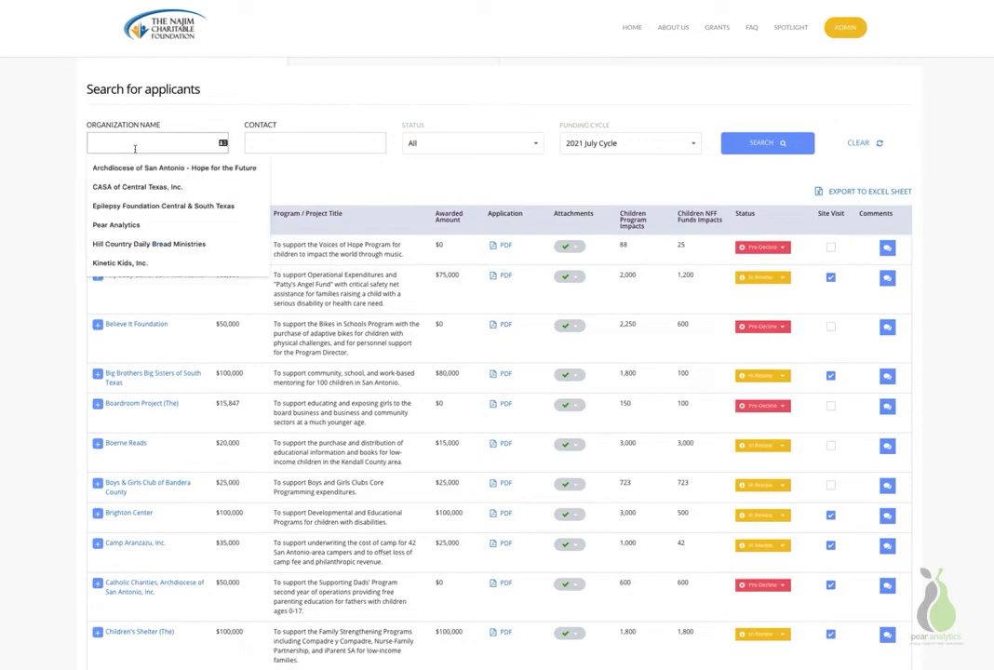
click(137, 171)
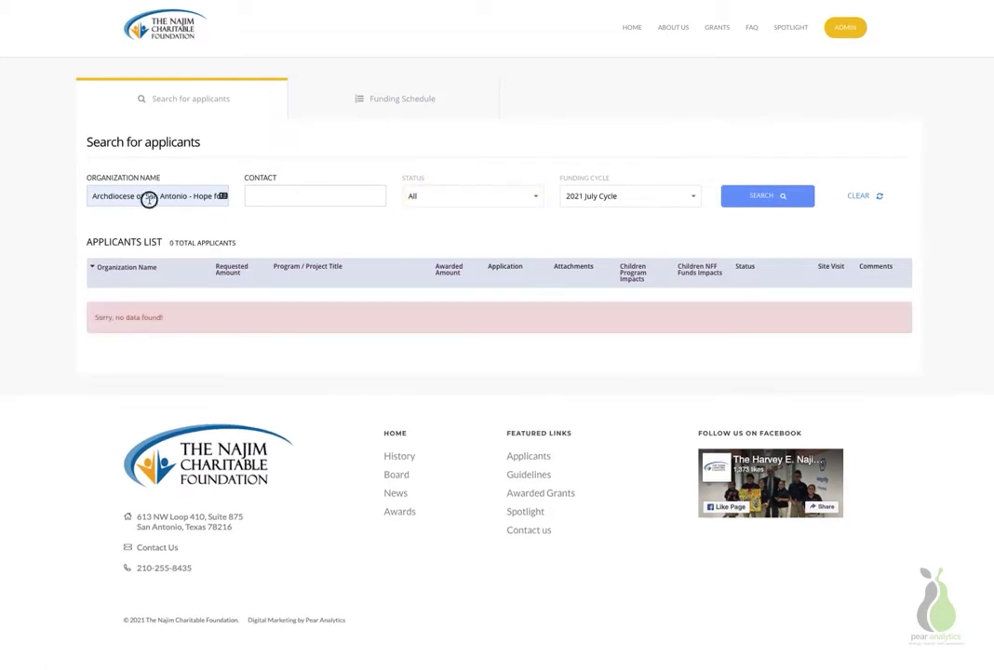
key(BackSpace)
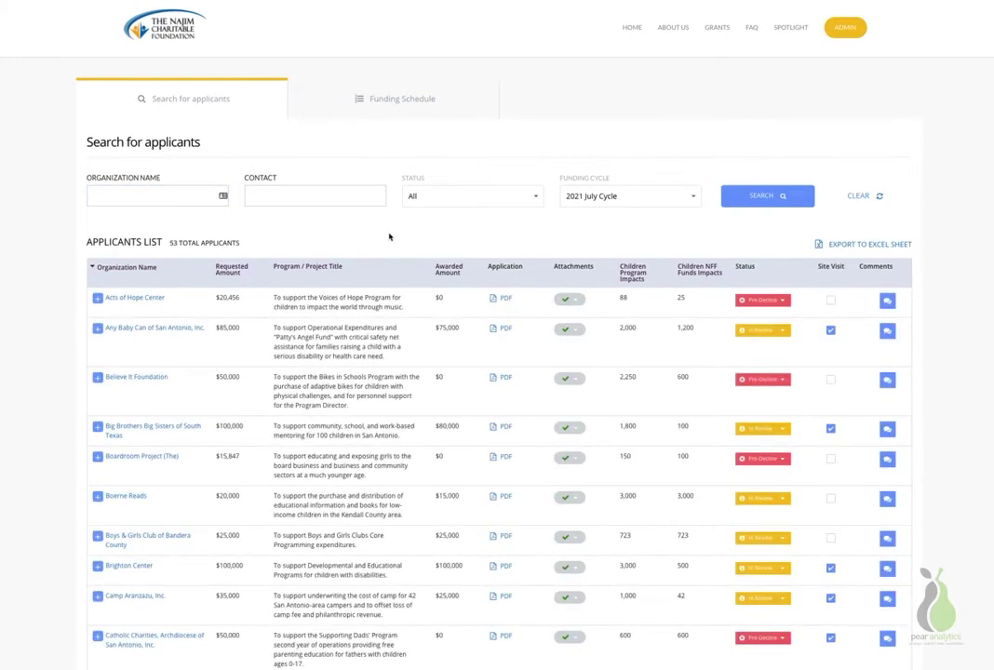
View the list of attached documents for Acts of Hope Center and close it.
scroll(389, 259, down, 1)
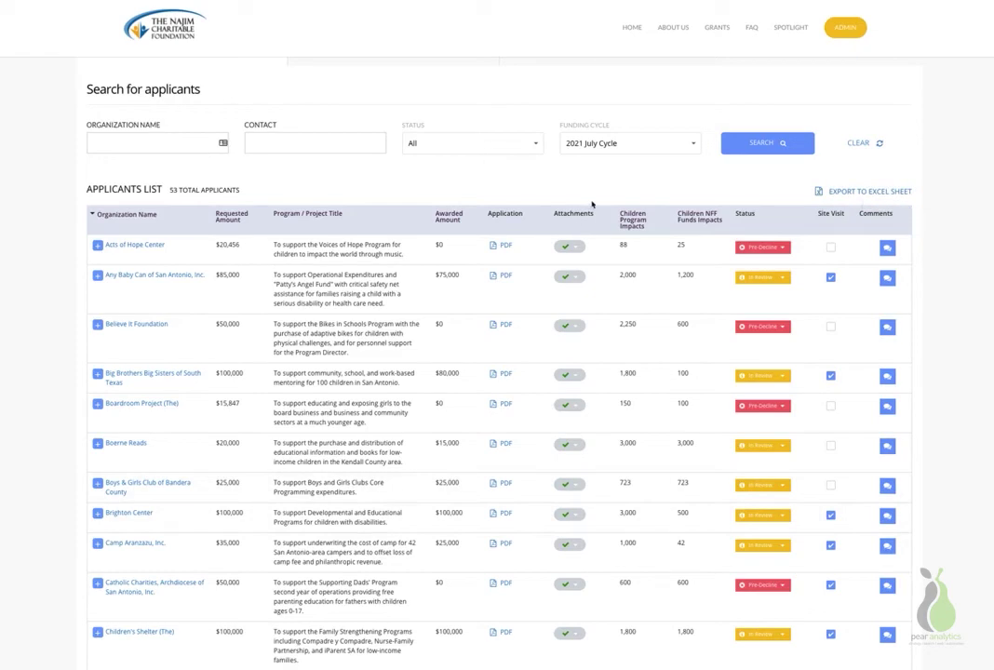
scroll(592, 203, down, 1)
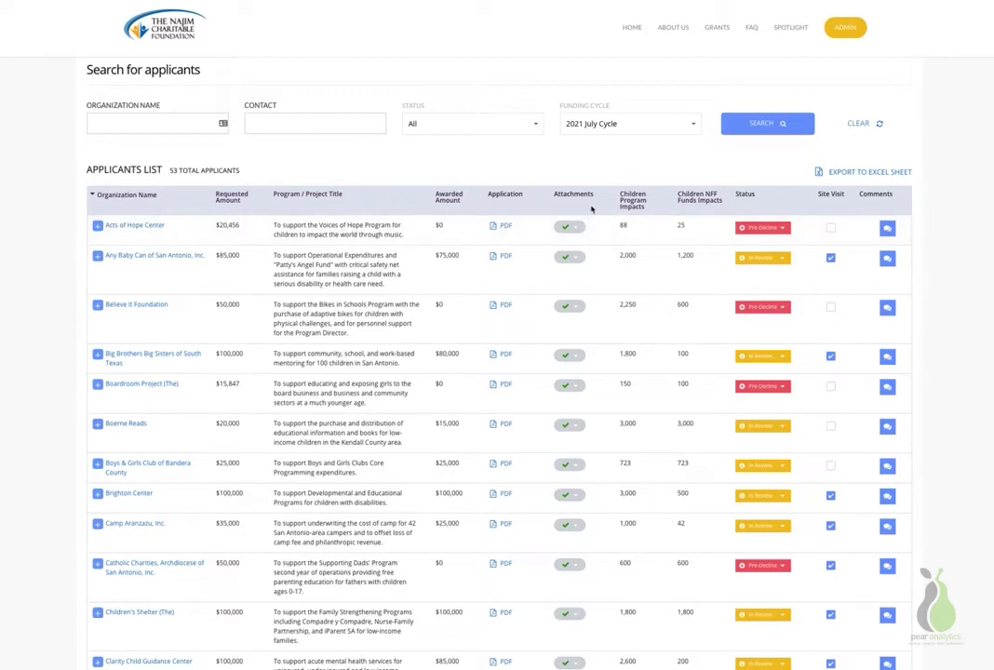
click(575, 228)
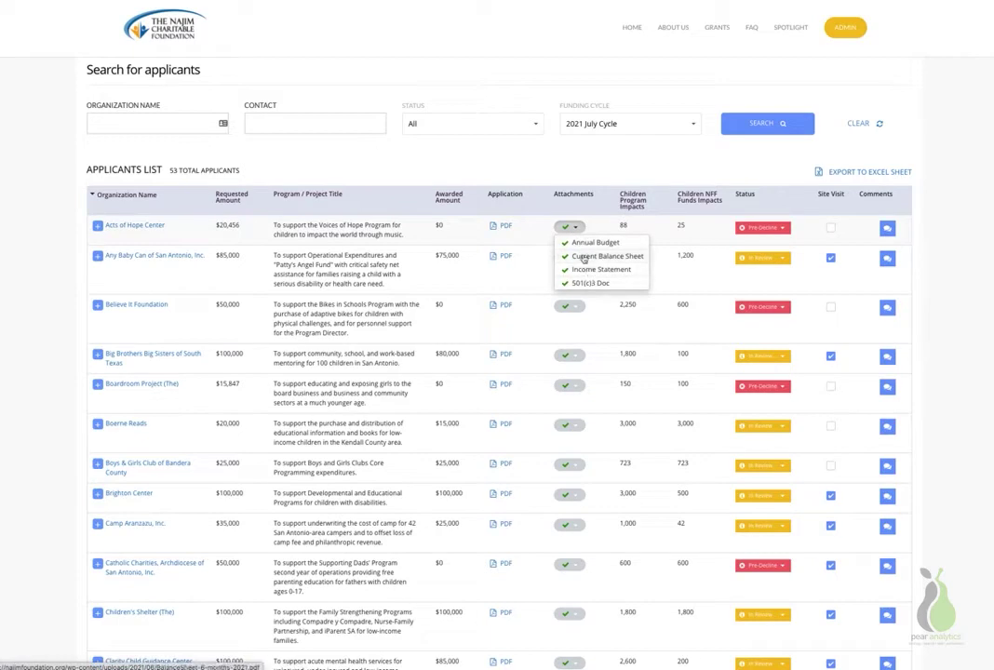
click(576, 228)
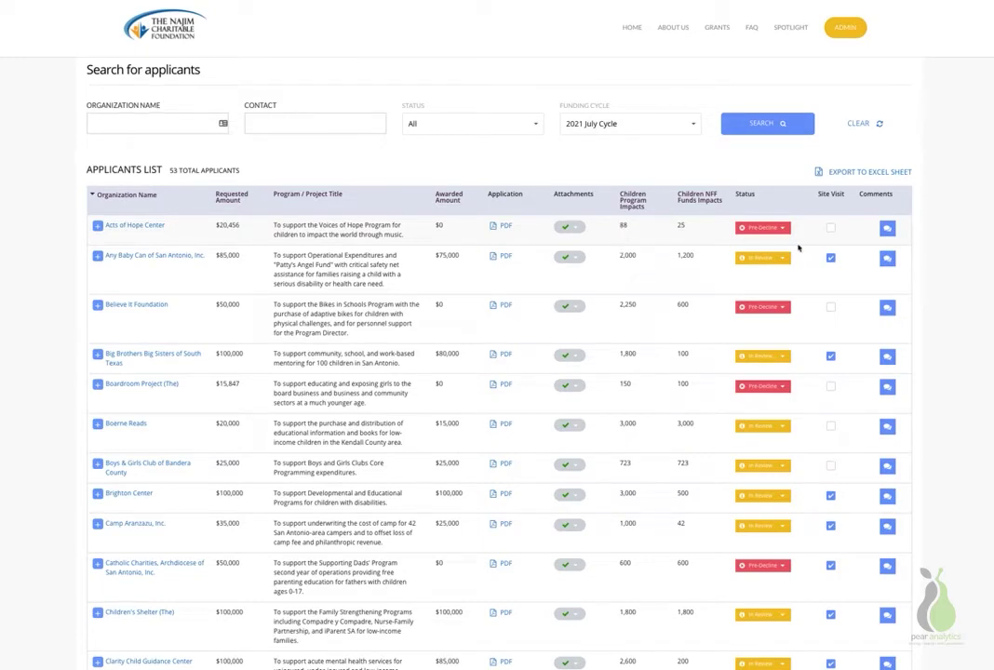
Post the standard comment Request Site Visit on the Acts of Hope Center application and close its comments.
click(887, 229)
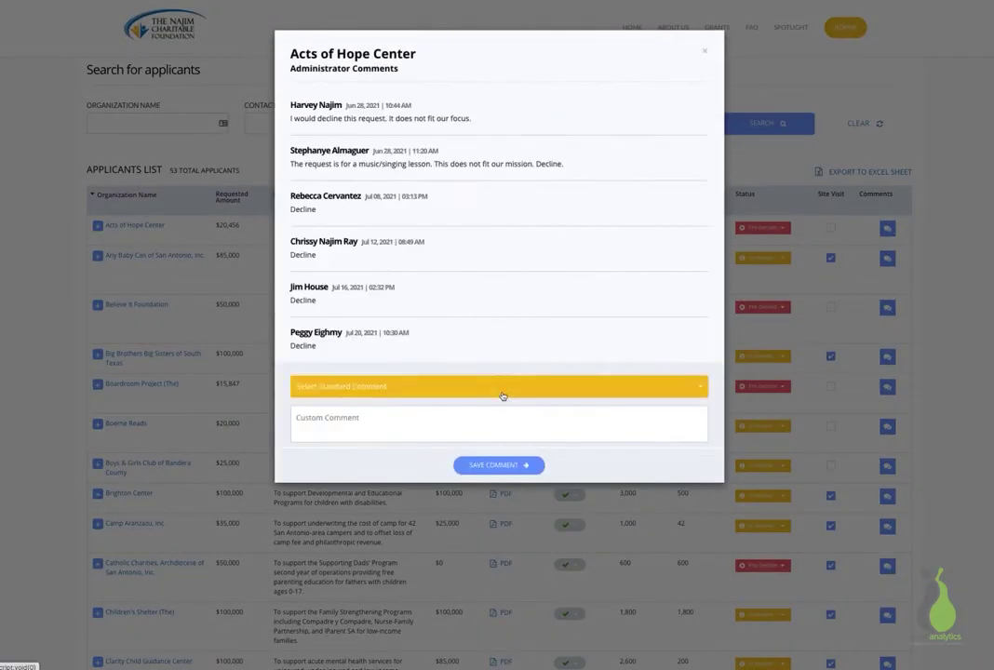
click(502, 396)
click(484, 494)
click(499, 463)
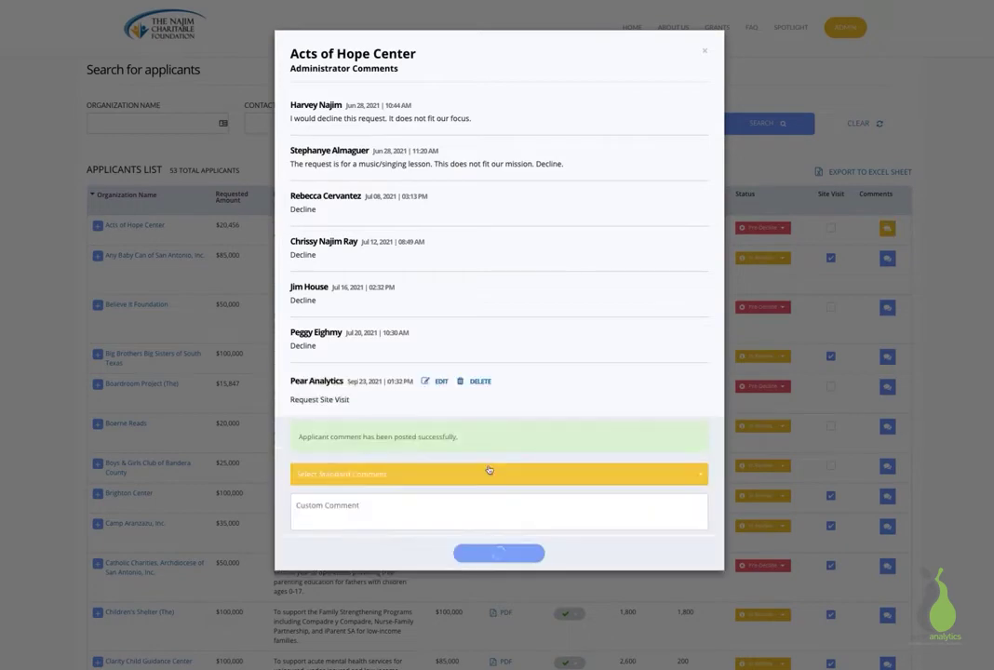
click(704, 52)
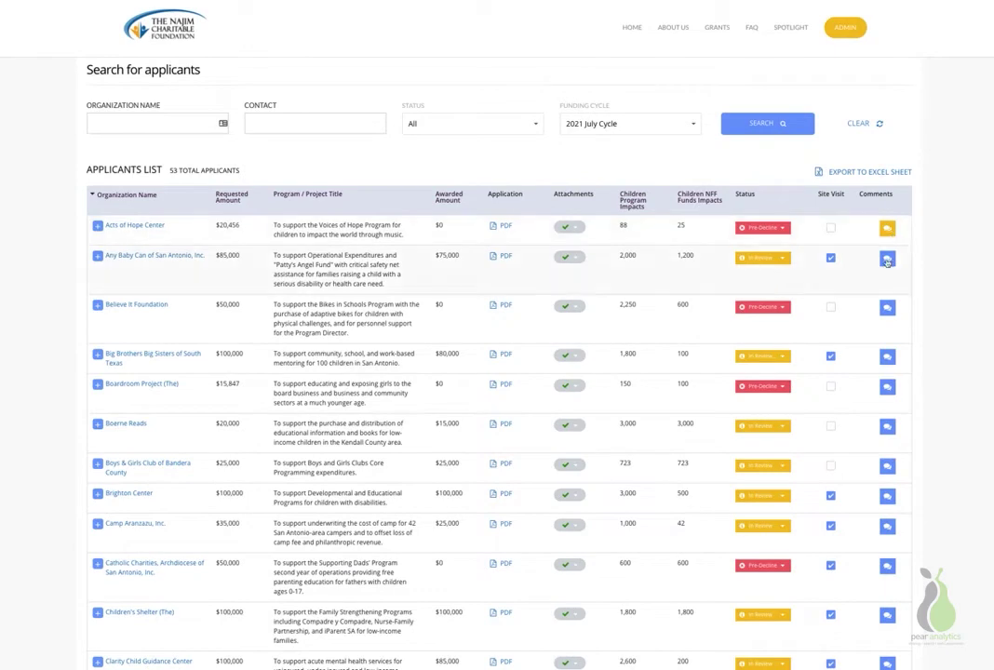
Review the administrator comments for Any Baby Can of San Antonio and close them.
click(887, 260)
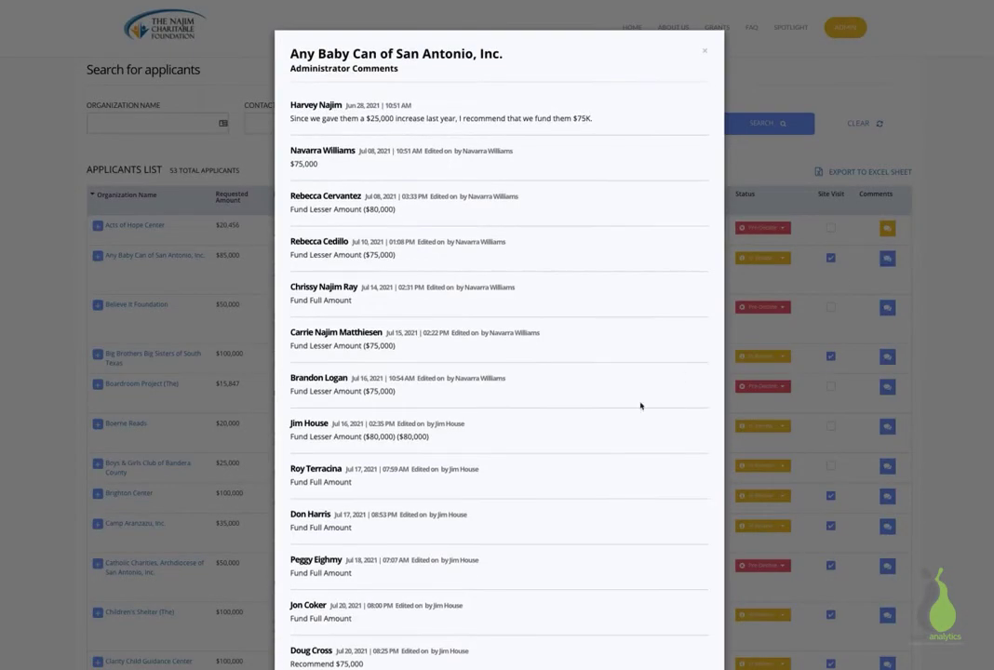
click(704, 51)
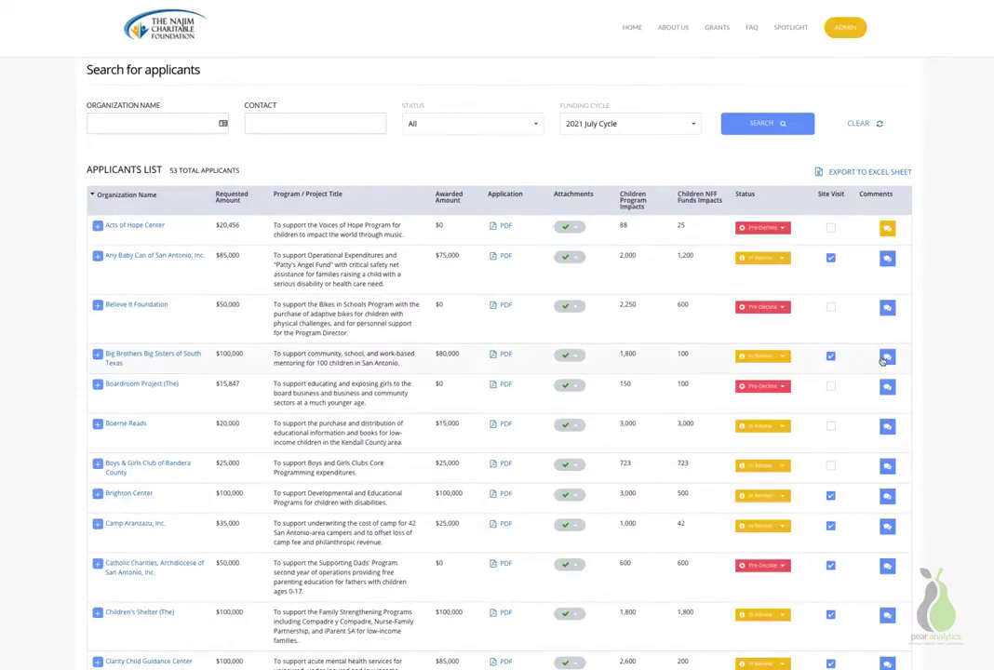
Post the custom comment "testing" on the Big Brothers Big Sisters of South Texas application.
click(887, 357)
scroll(501, 408, down, 5)
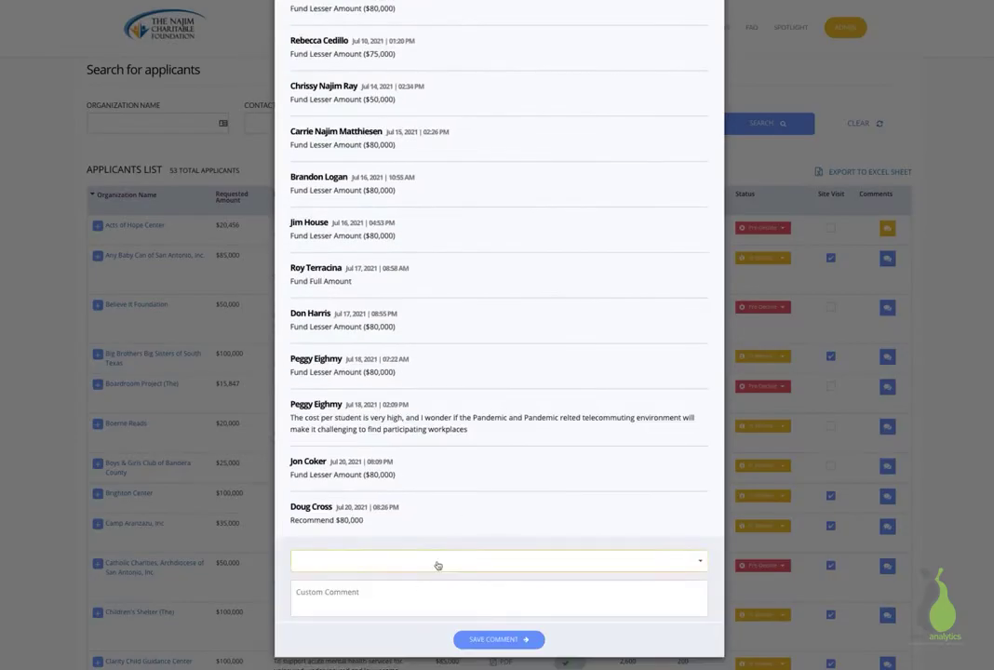
click(418, 593)
text(I)
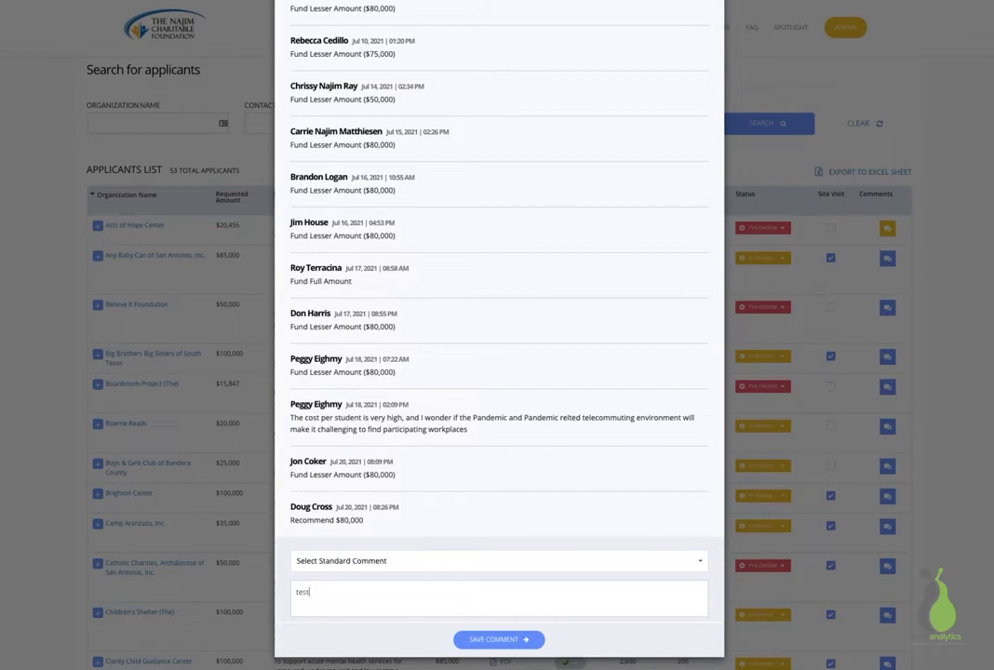
text(esting)
click(499, 639)
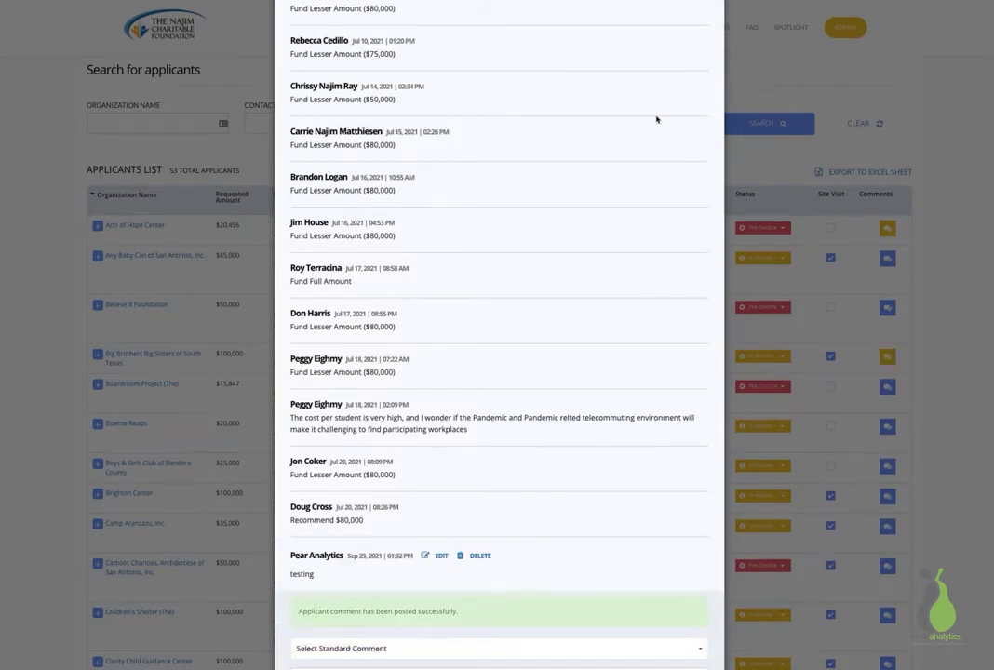
Close the Big Brothers Big Sisters of South Texas comments and look through the 2021 July Cycle applicants list.
scroll(657, 120, up, 3)
click(704, 50)
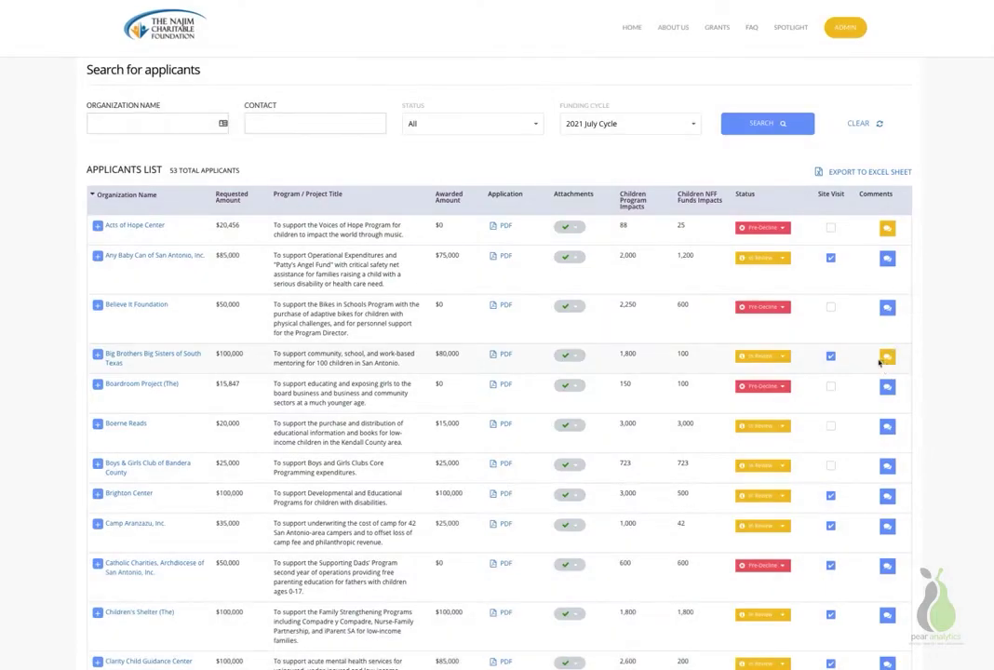
scroll(882, 364, down, 2)
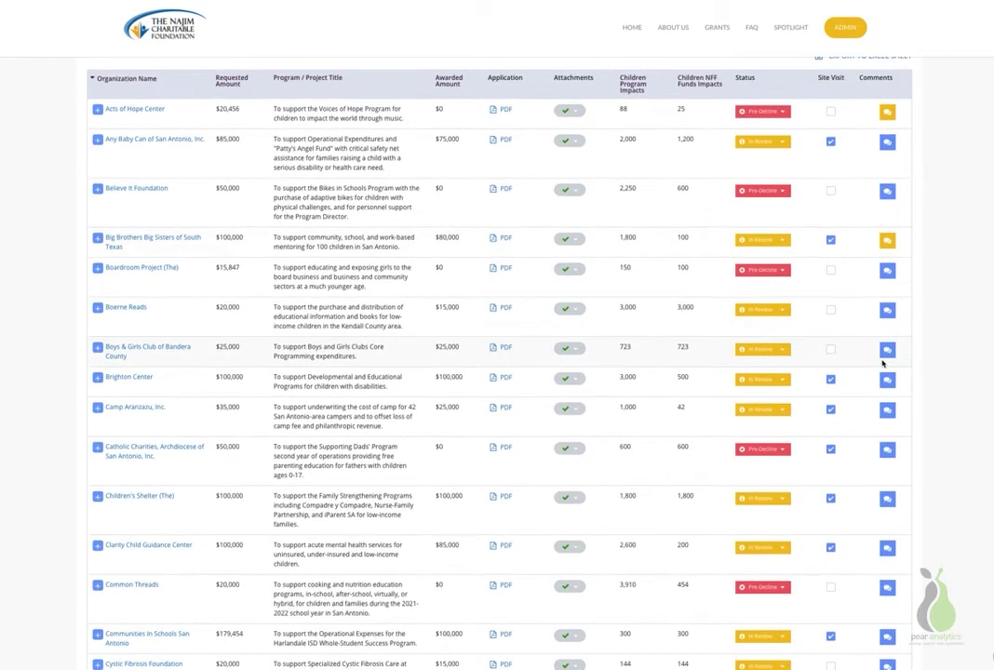
scroll(883, 364, down, 12)
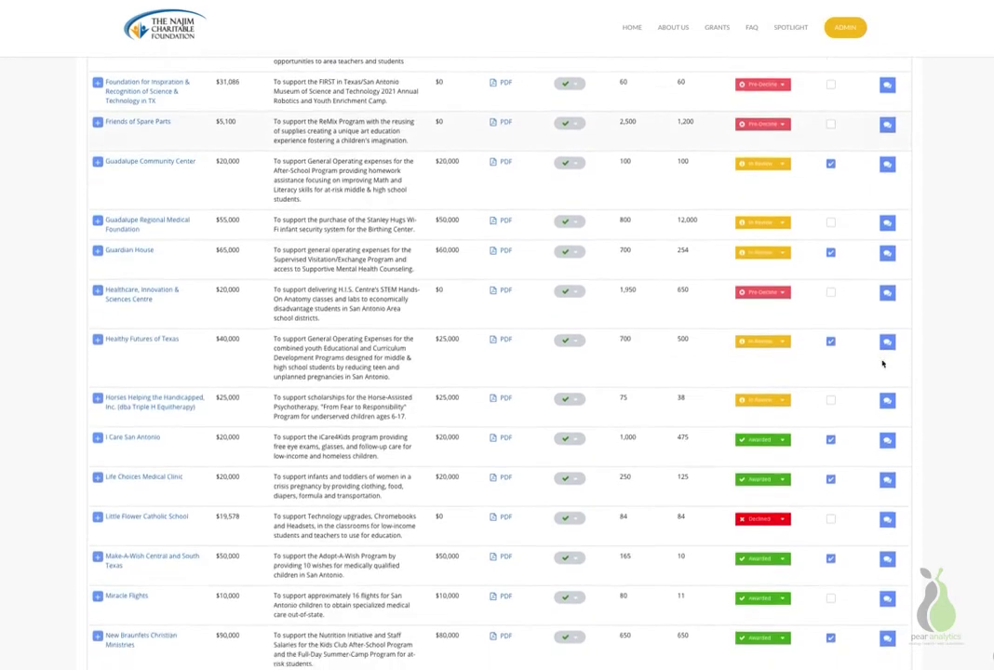
scroll(882, 364, down, 18)
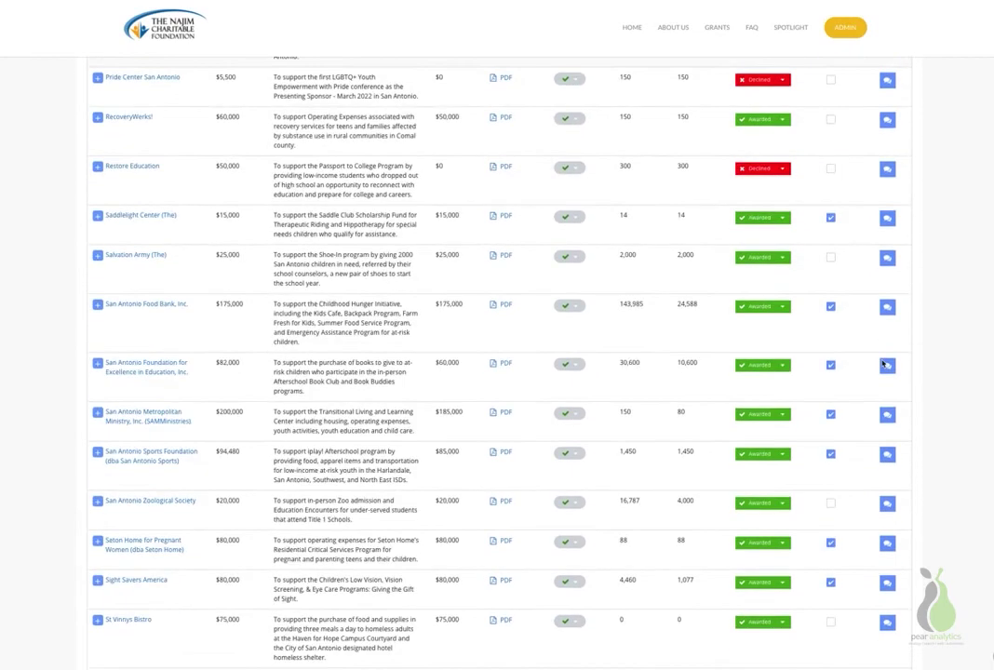
scroll(883, 364, up, 20)
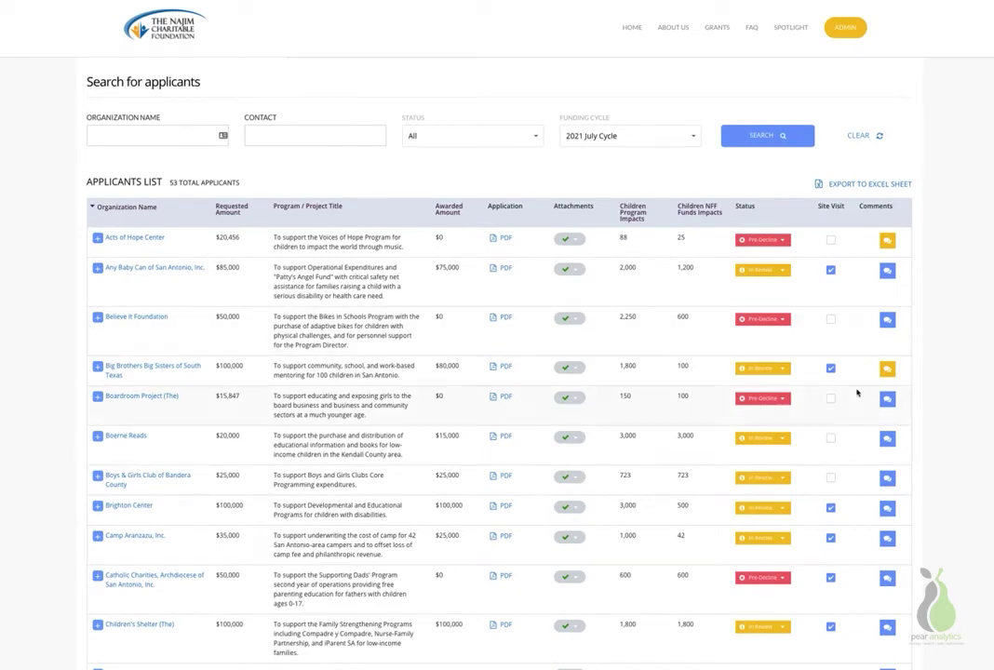
scroll(857, 393, up, 1)
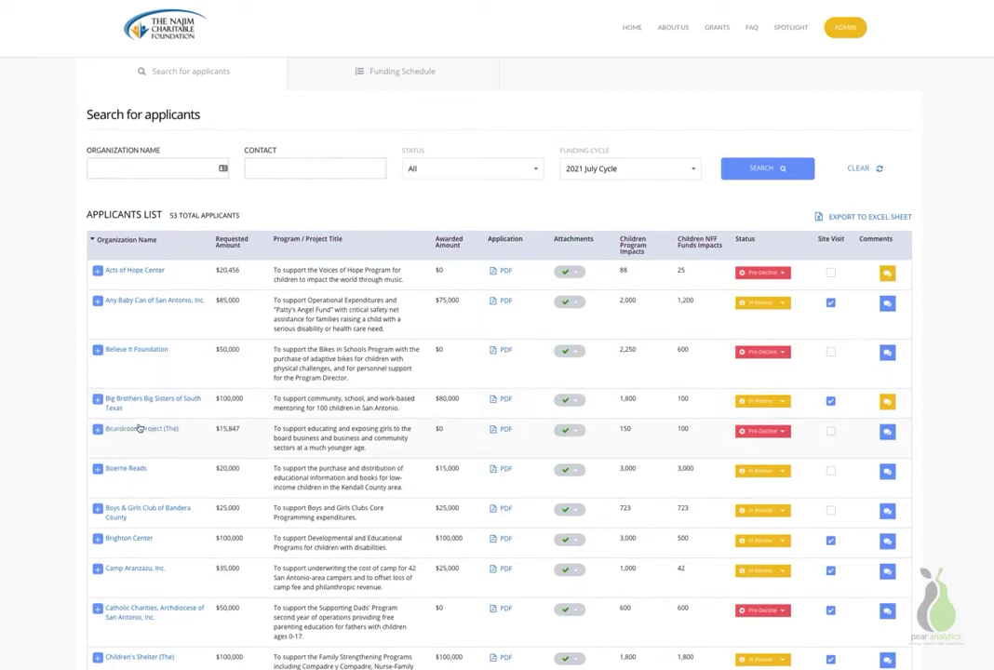
Open the Any Baby Can of San Antonio applicant details and review its contact information and documents by funding cycle.
click(118, 302)
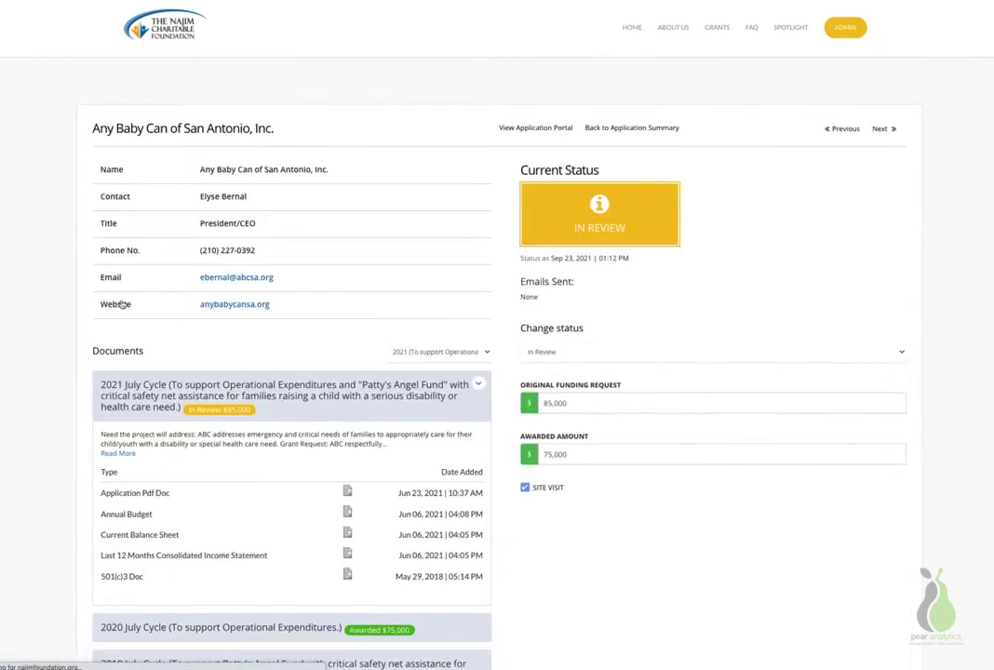
scroll(122, 308, down, 1)
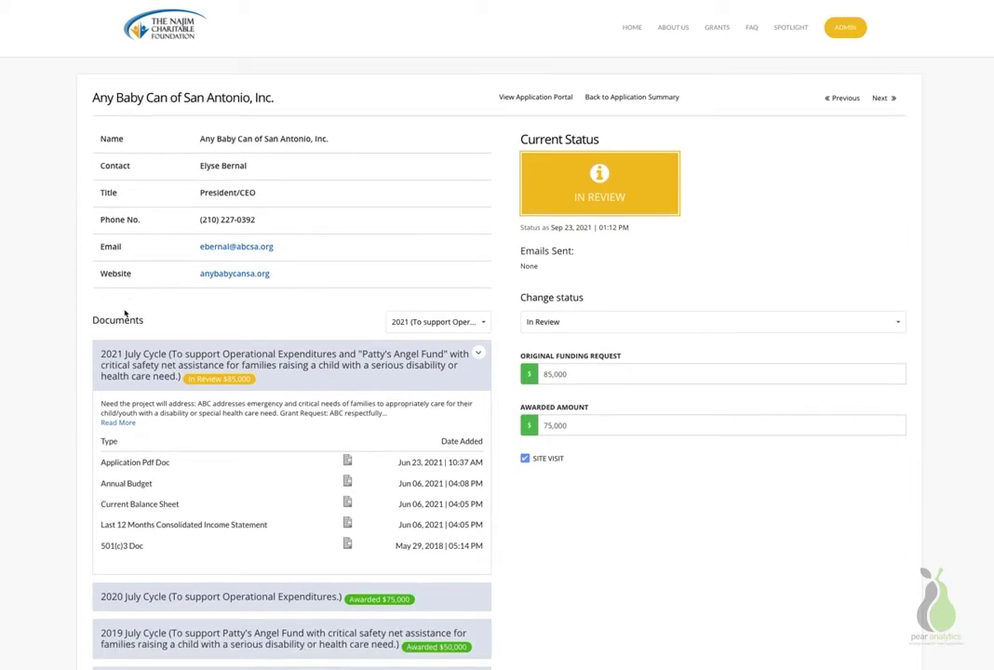
scroll(125, 313, down, 1)
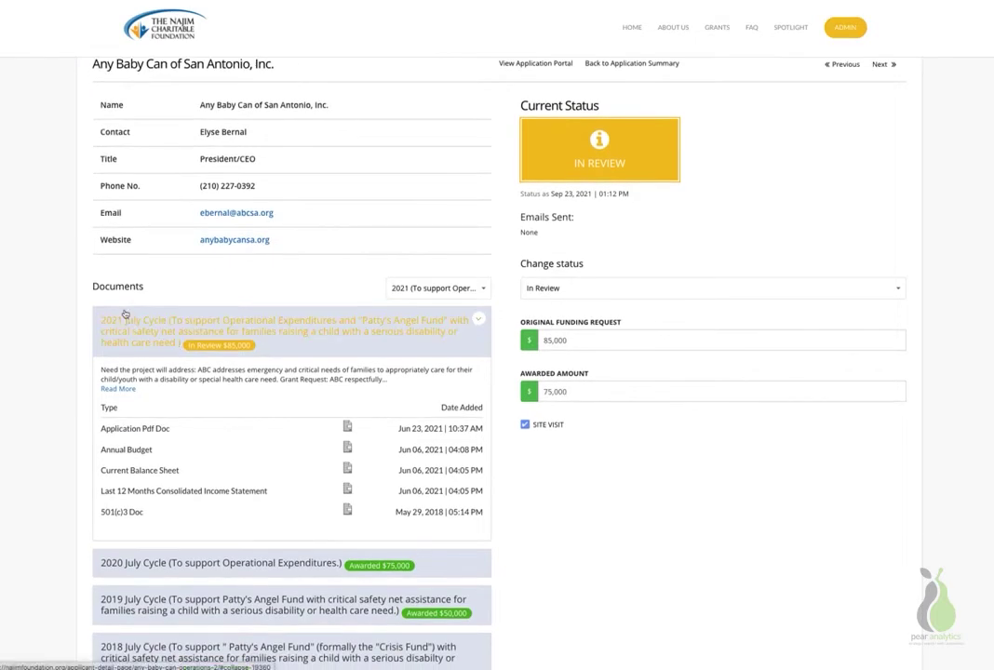
scroll(124, 314, down, 1)
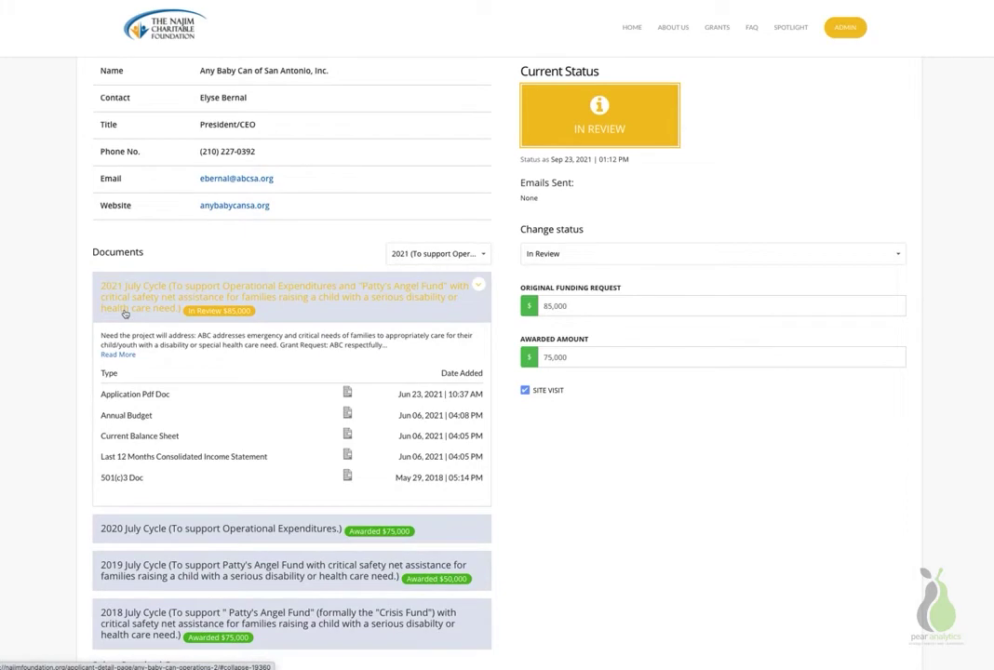
scroll(125, 314, down, 2)
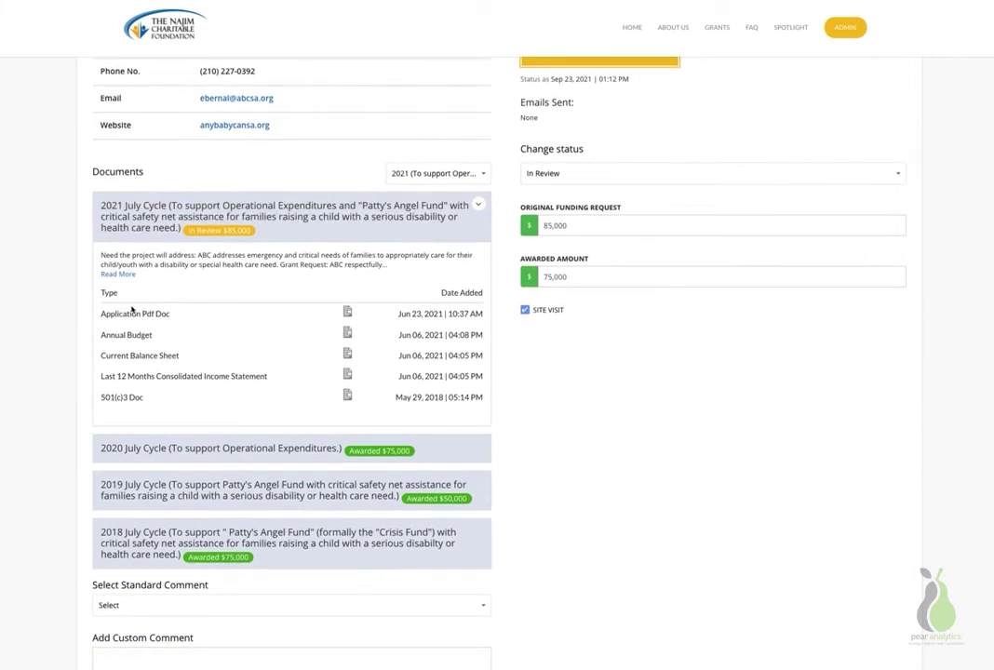
Switch Any Baby Can's documents to the 2018 July Cycle and review its files and administrator comments.
click(484, 175)
scroll(472, 249, down, 3)
scroll(472, 249, down, 2)
click(400, 223)
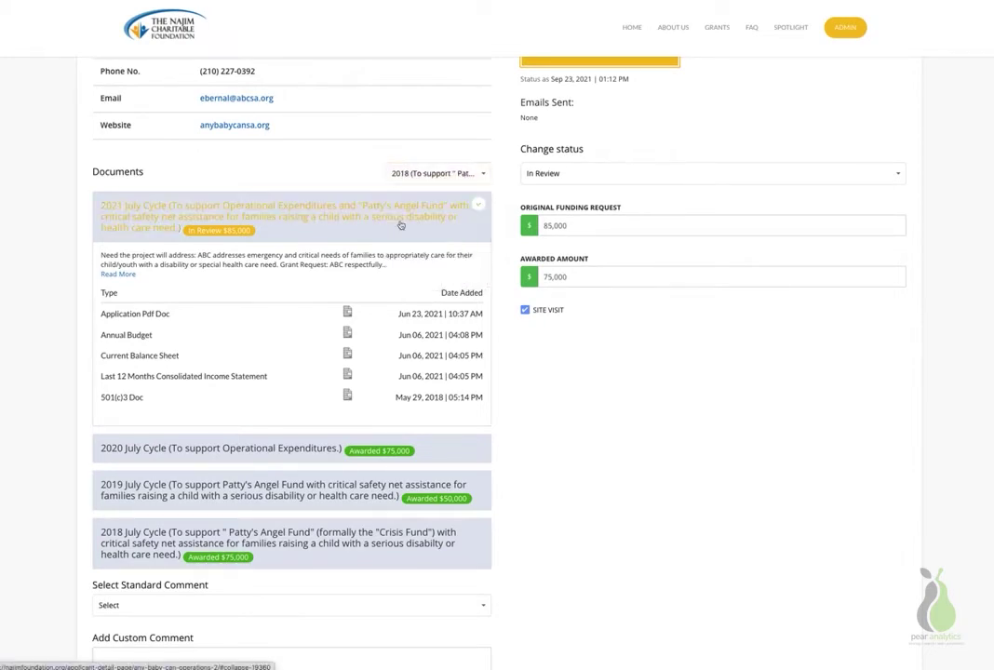
scroll(395, 371, down, 3)
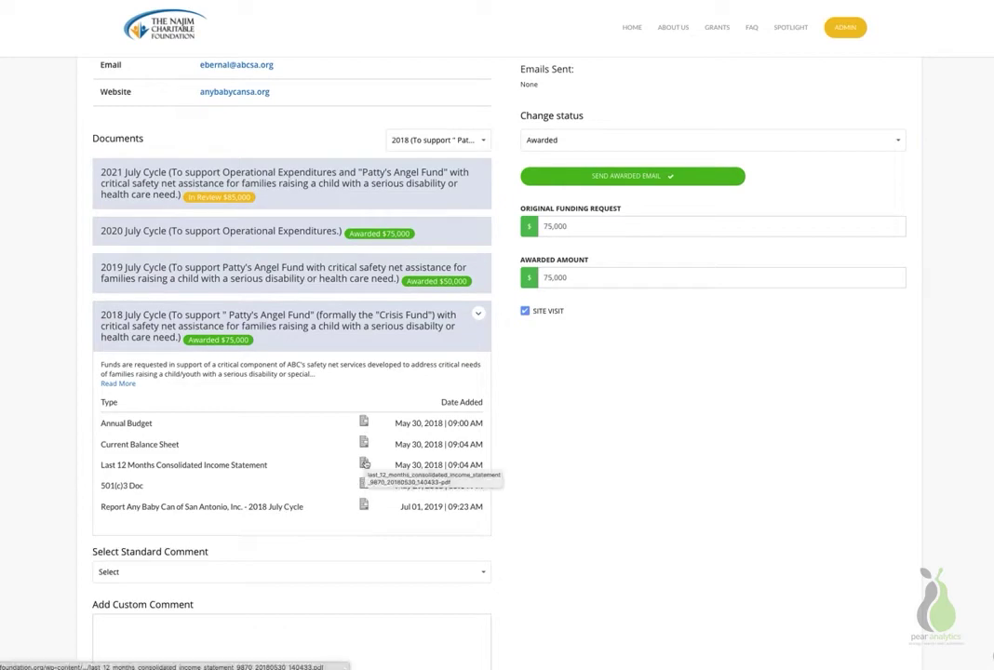
scroll(364, 464, down, 3)
scroll(365, 461, down, 4)
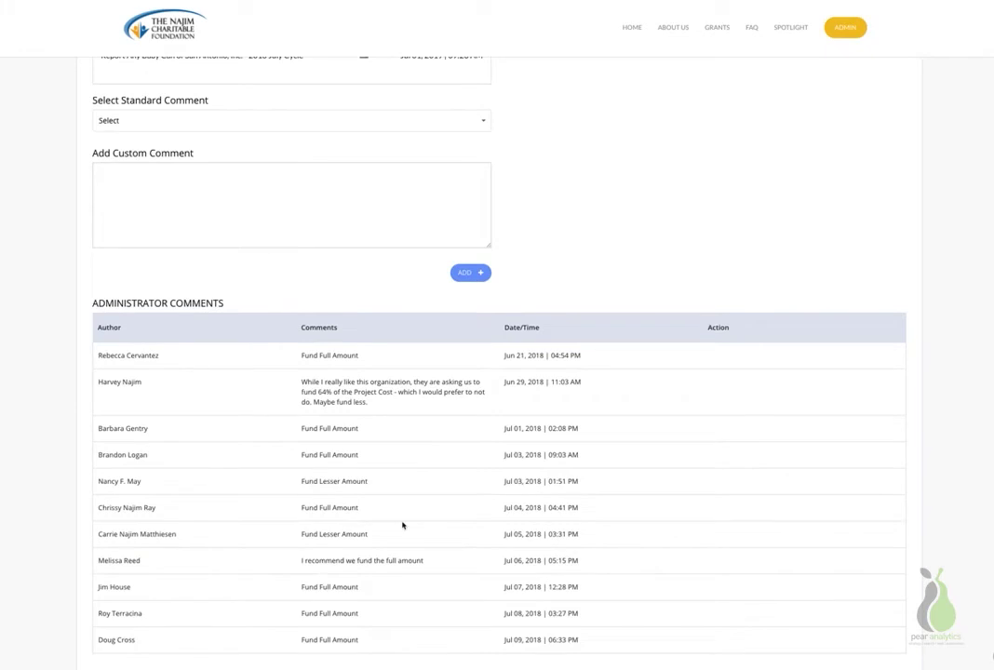
Review the status options available for the 2018 July Cycle application and close the list without choosing one.
scroll(402, 524, up, 3)
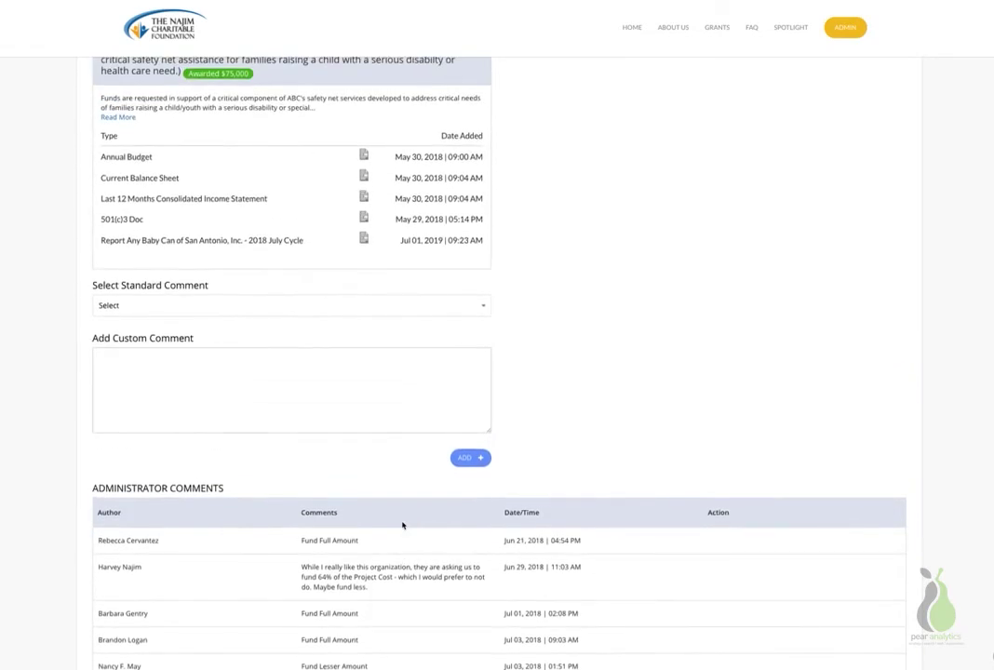
scroll(402, 525, up, 4)
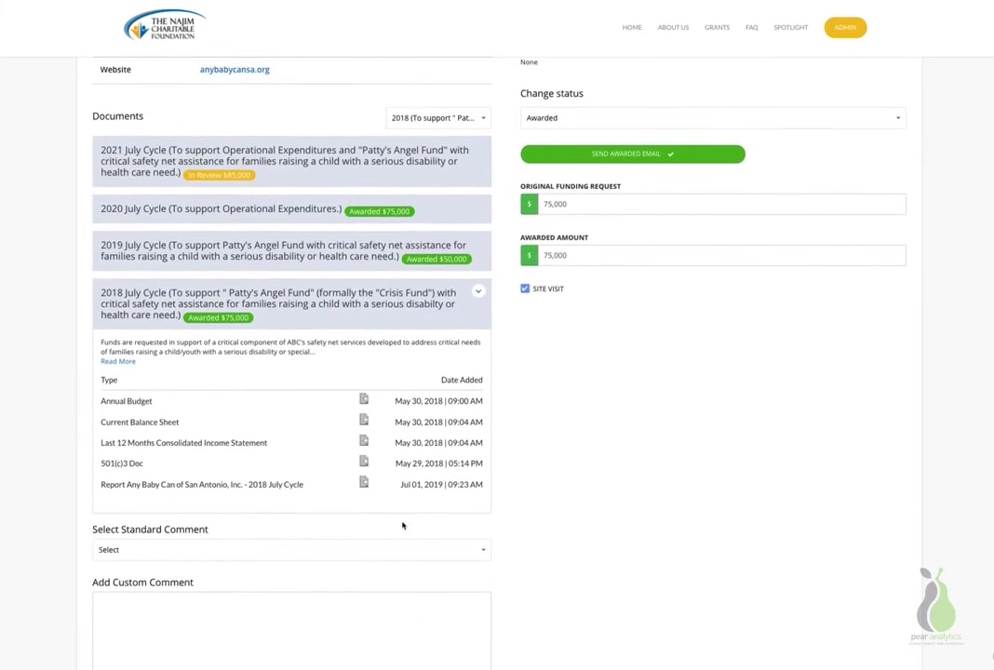
scroll(402, 526, up, 1)
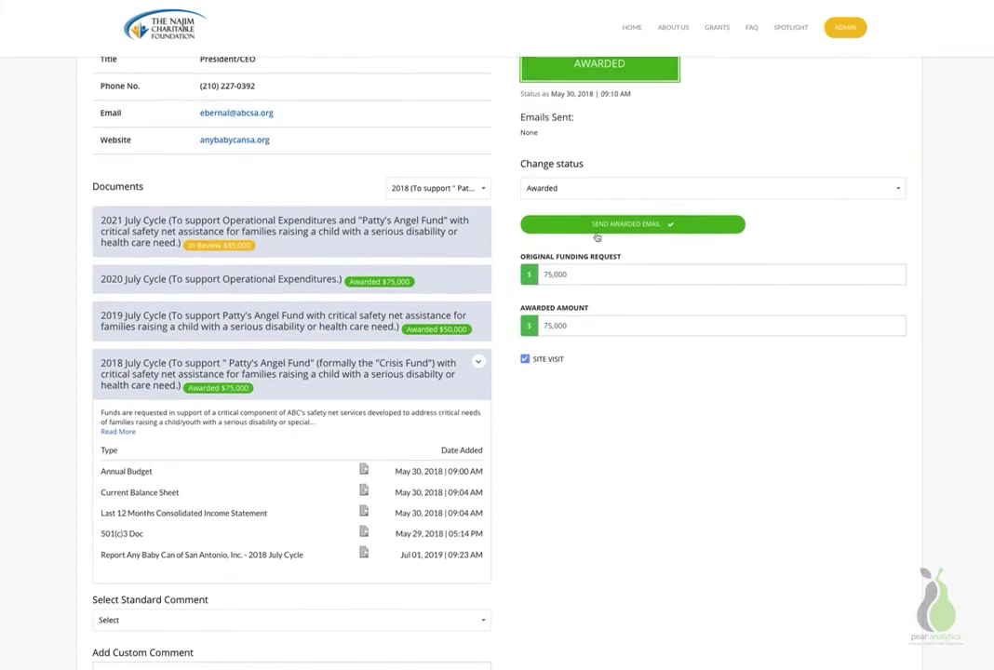
scroll(595, 235, up, 1)
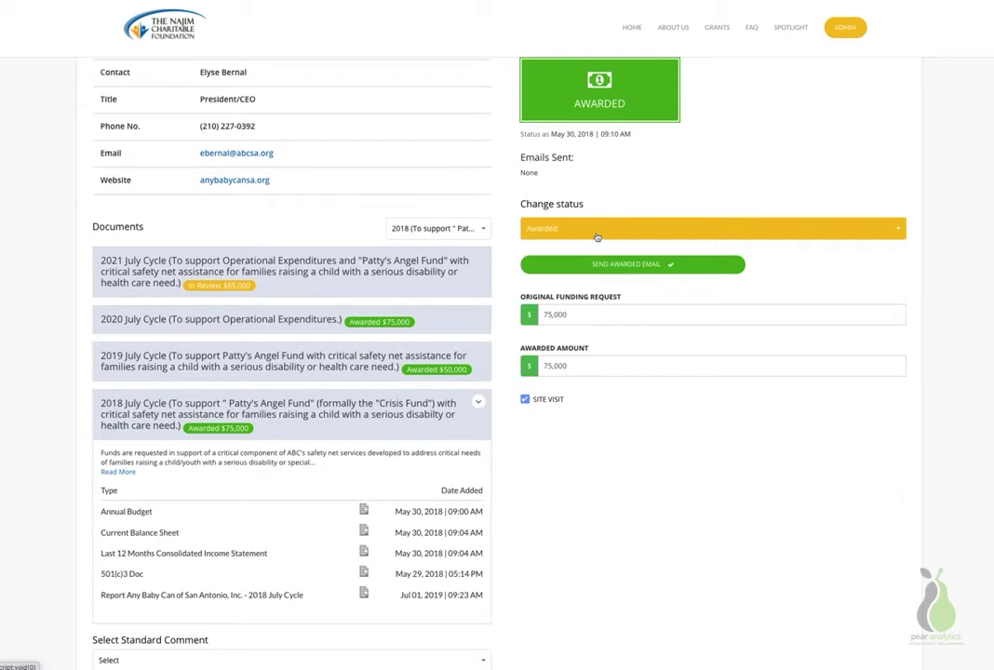
scroll(539, 151, up, 1)
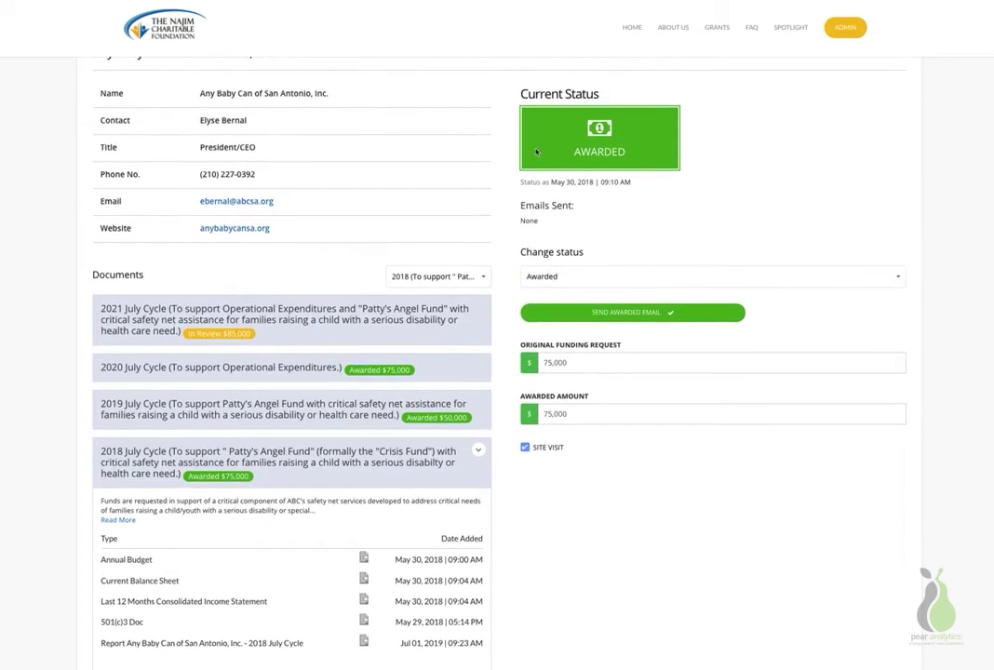
click(637, 277)
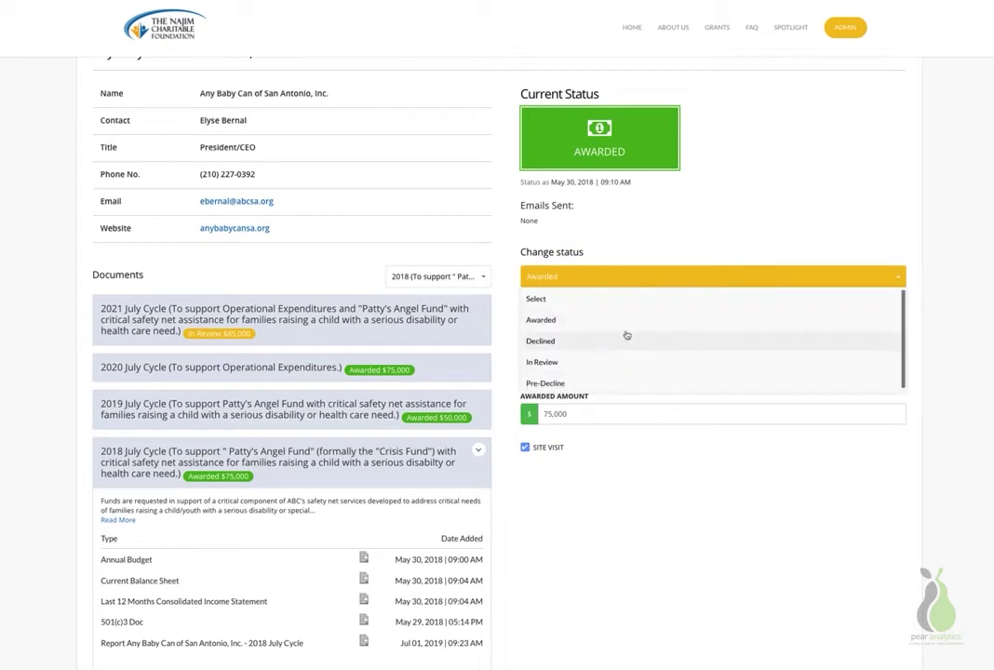
click(689, 203)
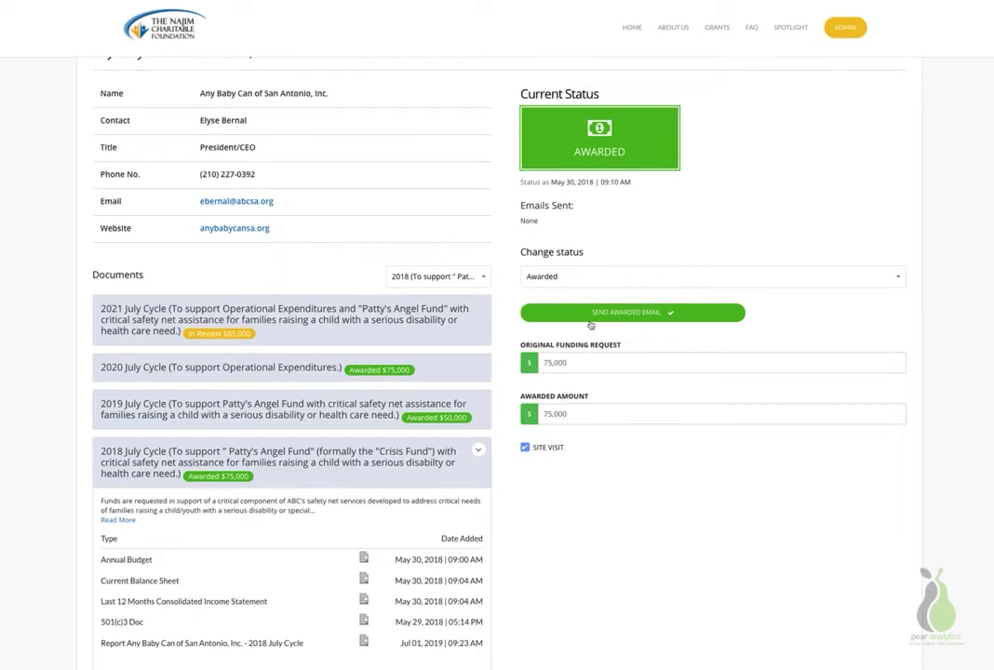
Open the awarded email for the 2018 July Cycle application, read through its template, and close it without sending.
click(598, 320)
click(630, 73)
scroll(502, 273, down, 5)
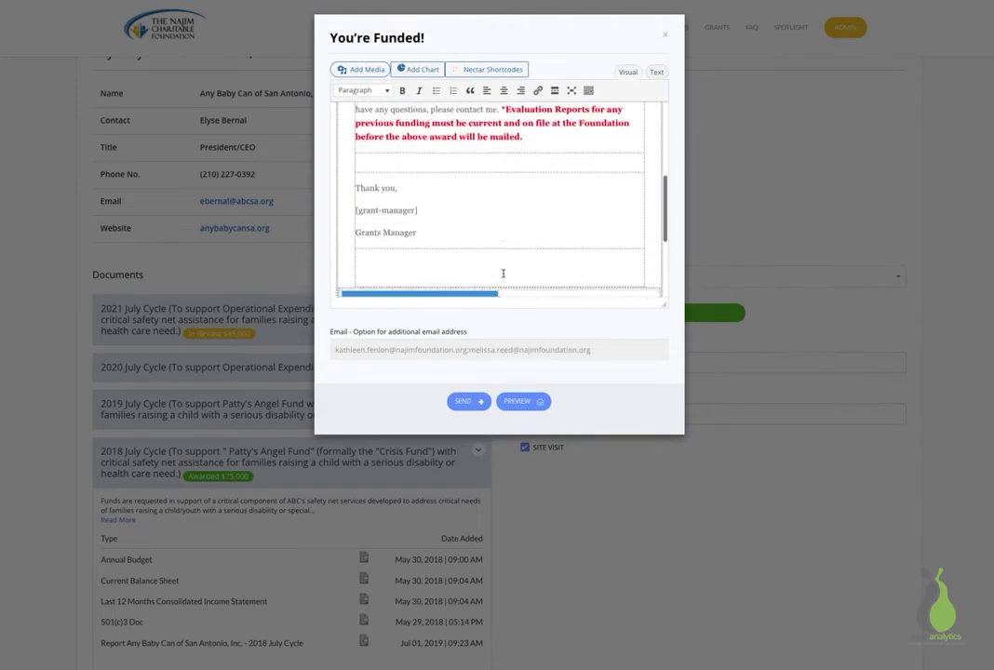
scroll(500, 273, up, 5)
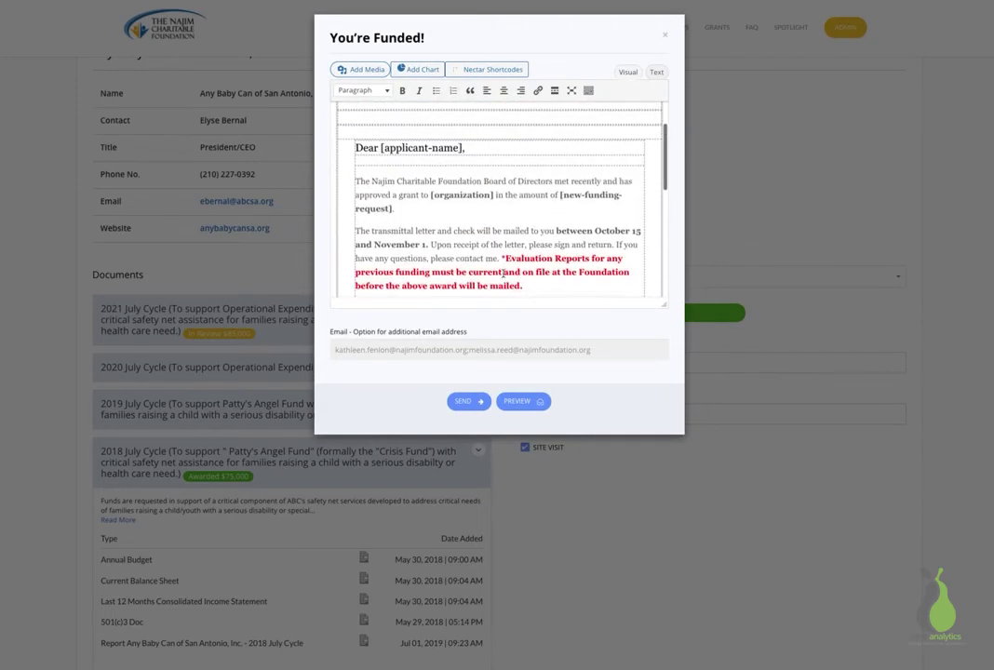
scroll(498, 258, up, 2)
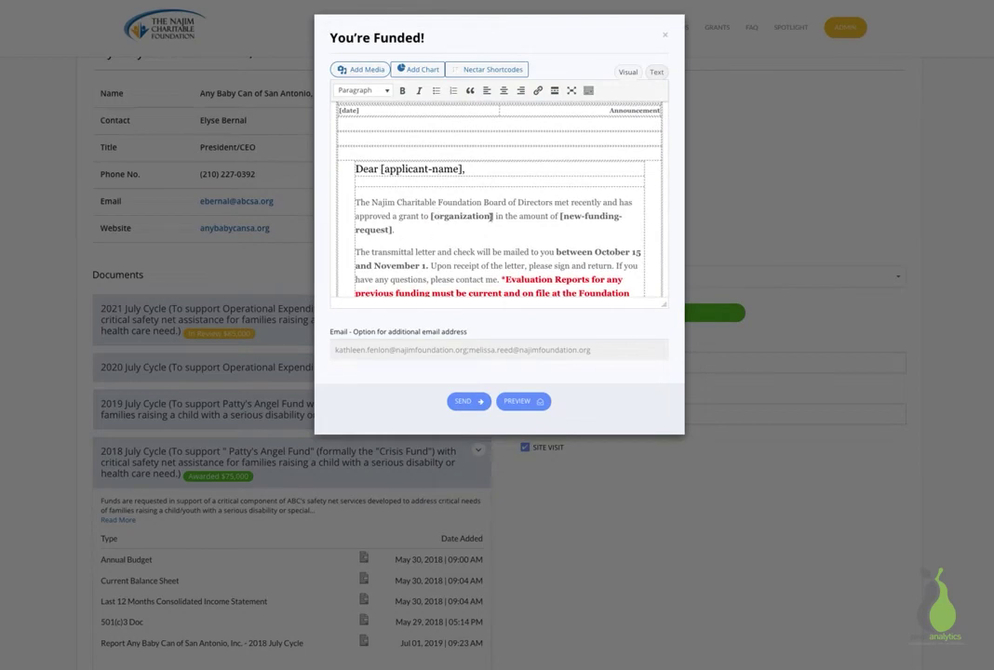
scroll(428, 247, down, 2)
scroll(439, 256, down, 3)
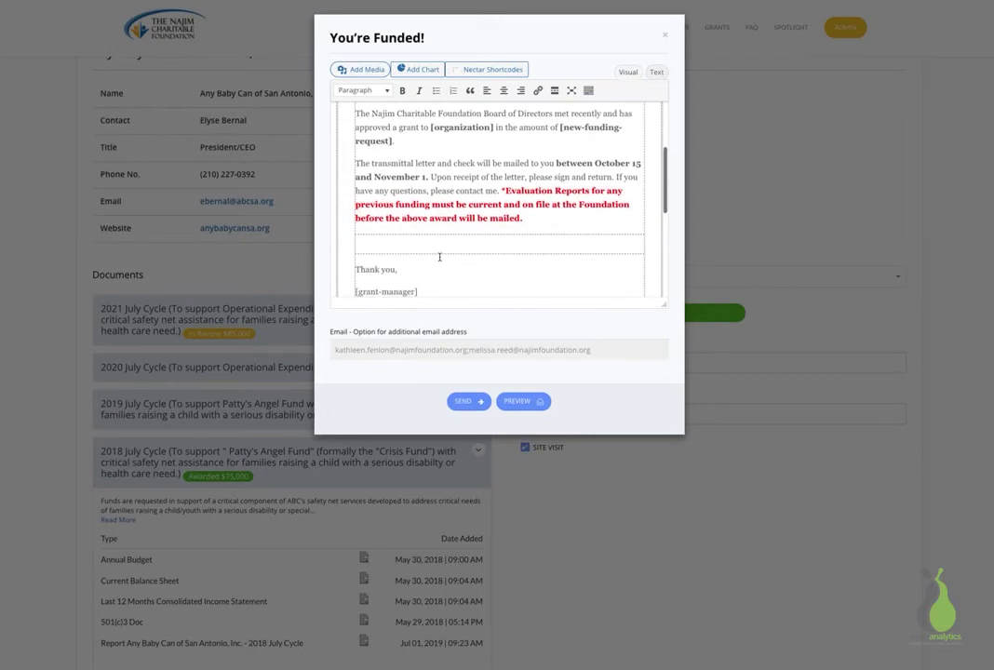
scroll(439, 257, up, 7)
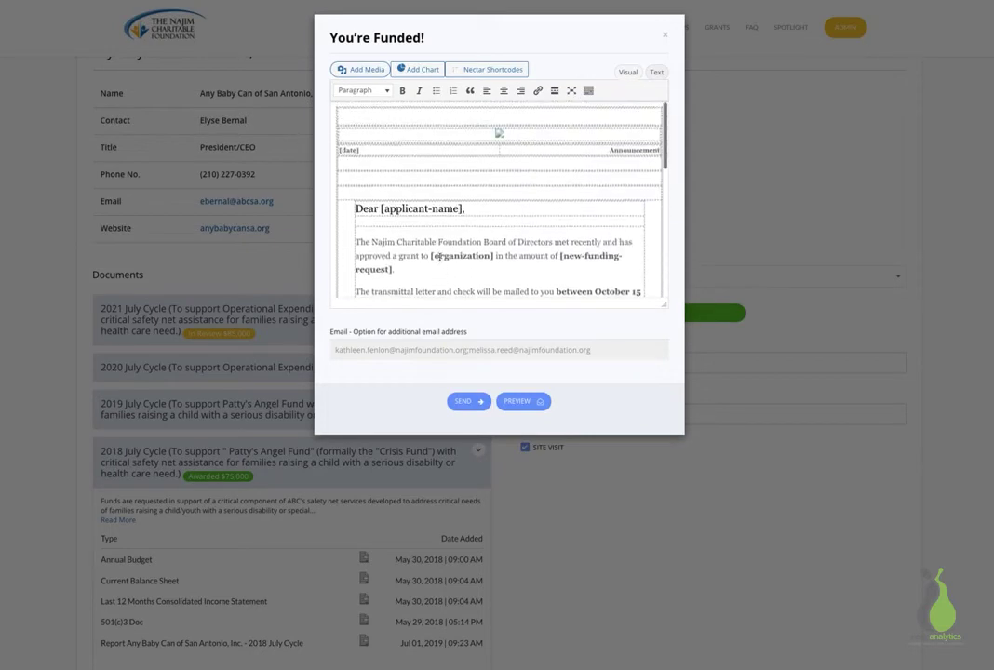
click(665, 35)
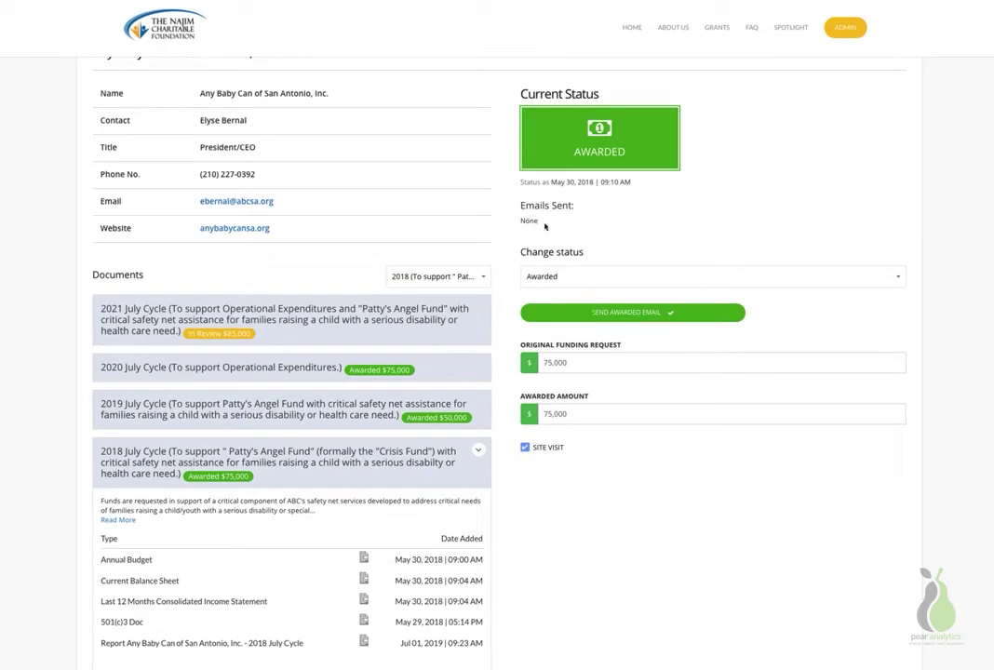
Check the record of sent emails, return to the application summary, and list the applicants of the 2021 July Cycle.
drag(542, 221, 512, 224)
scroll(200, 184, up, 2)
click(618, 128)
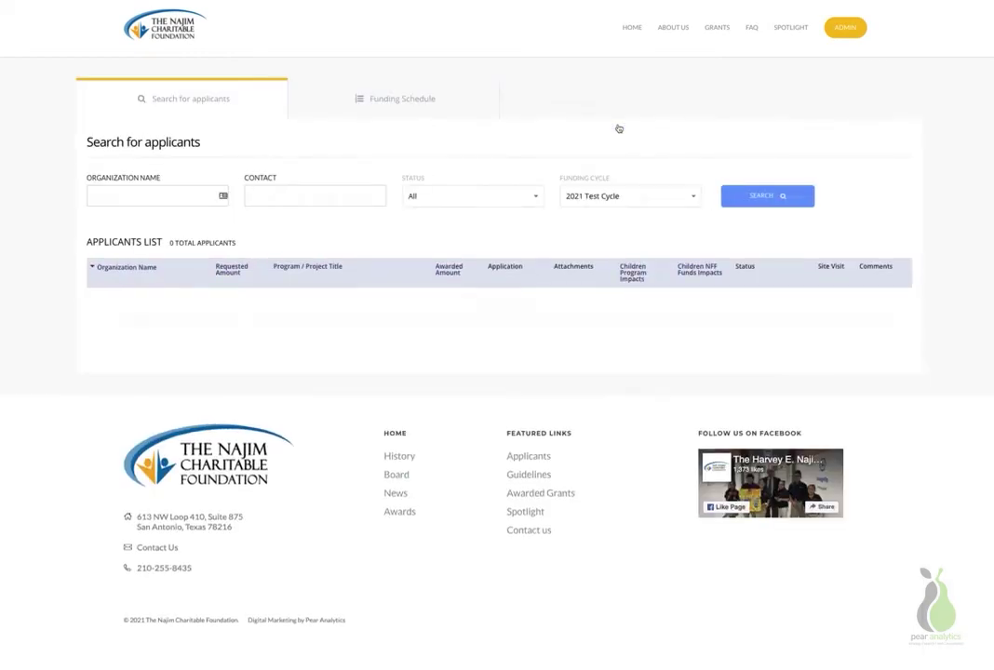
click(575, 198)
click(599, 282)
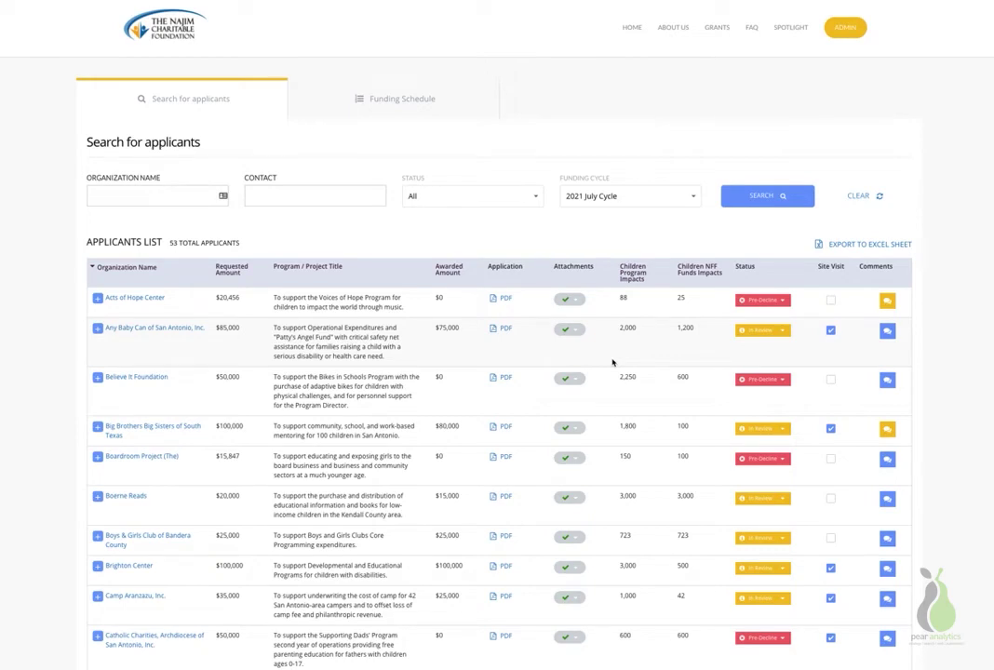
Go to the WordPress backend and open the Achievers Center for Education application from the 2017 October Cycle for editing.
click(844, 27)
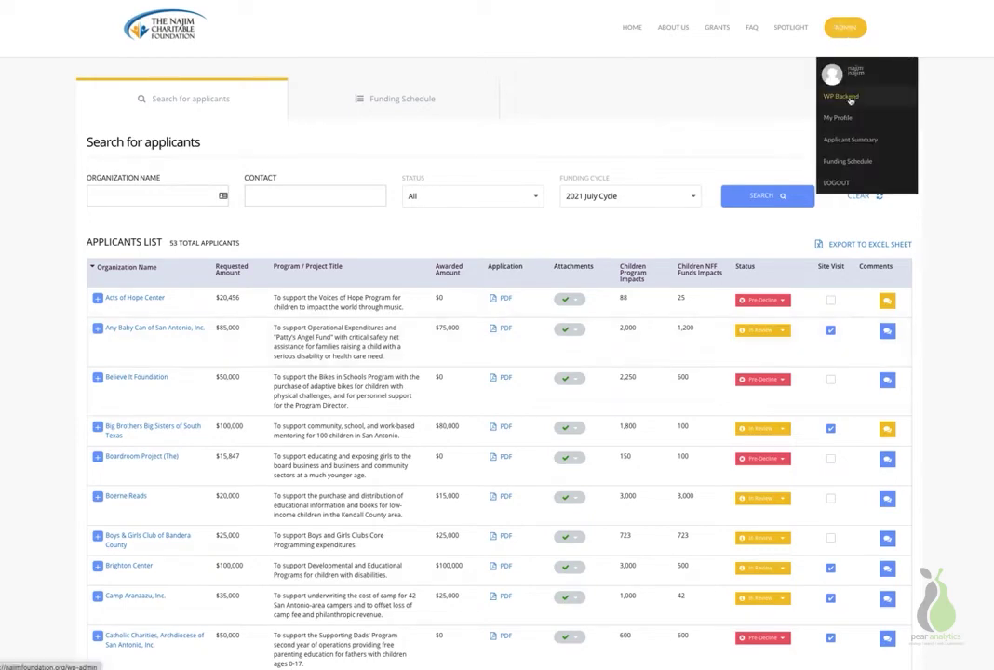
click(849, 97)
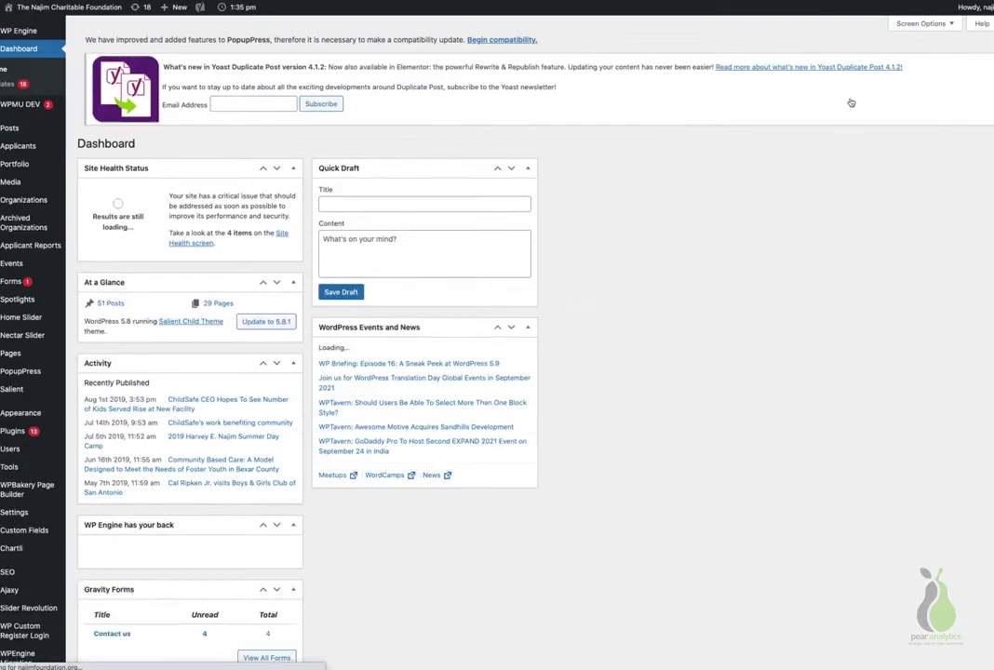
mouse_move(47, 200)
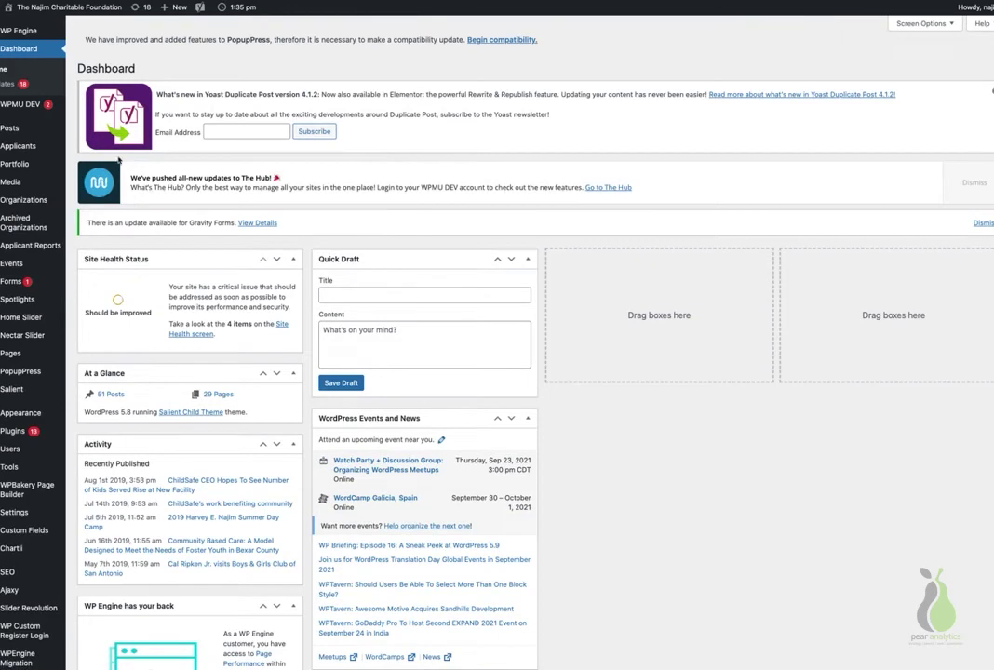
click(19, 147)
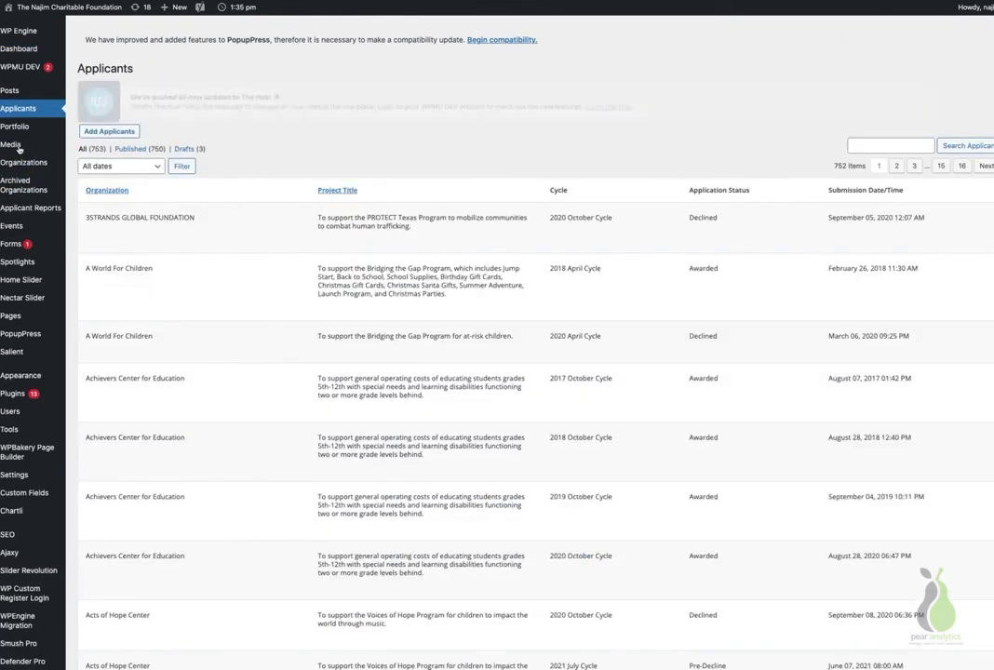
scroll(249, 332, down, 1)
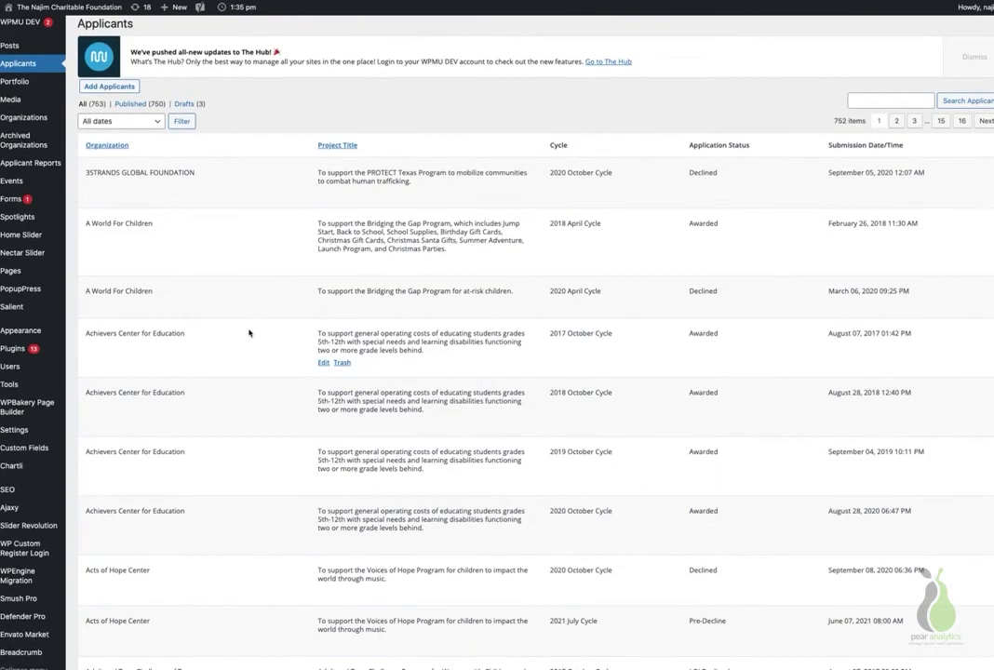
click(323, 363)
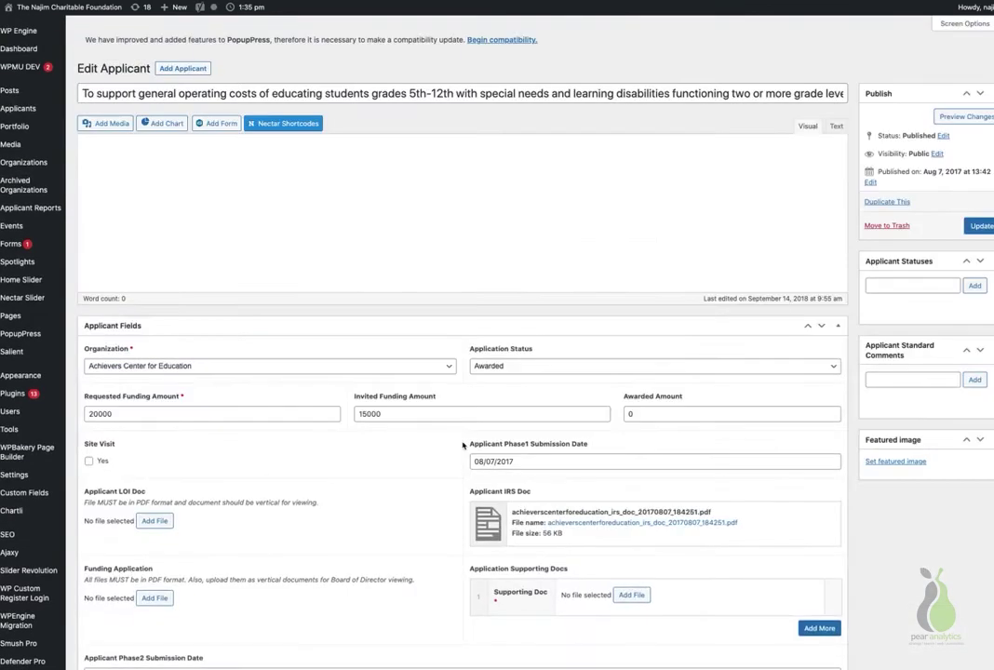
Look over the applicant fields of the Achievers Center for Education application, from its status and funding amounts to the application details.
scroll(463, 446, down, 1)
scroll(462, 445, down, 6)
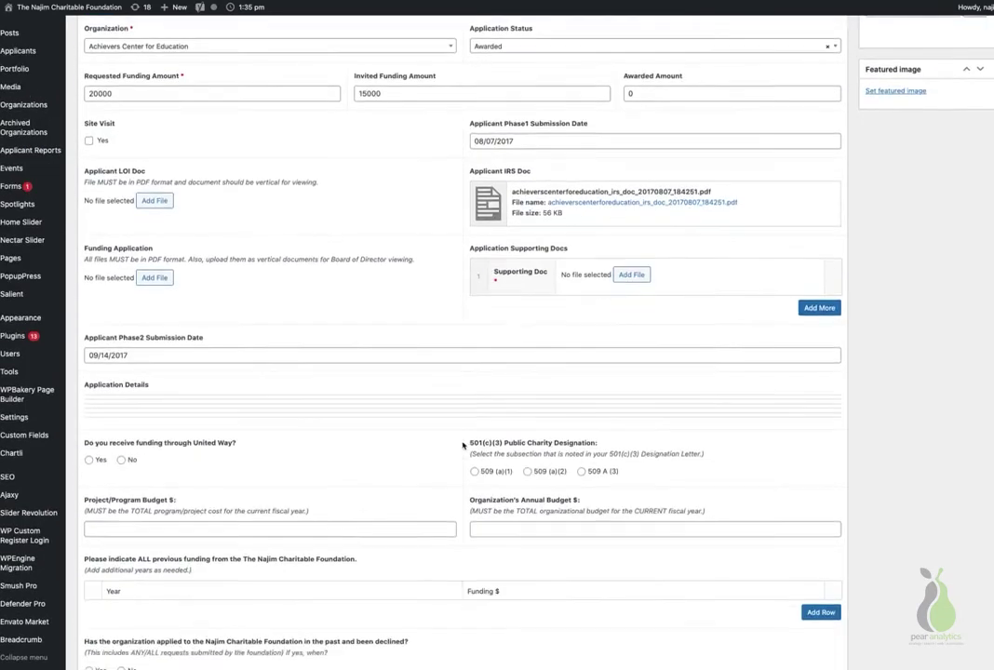
scroll(463, 446, down, 3)
scroll(463, 446, up, 10)
scroll(178, 174, up, 3)
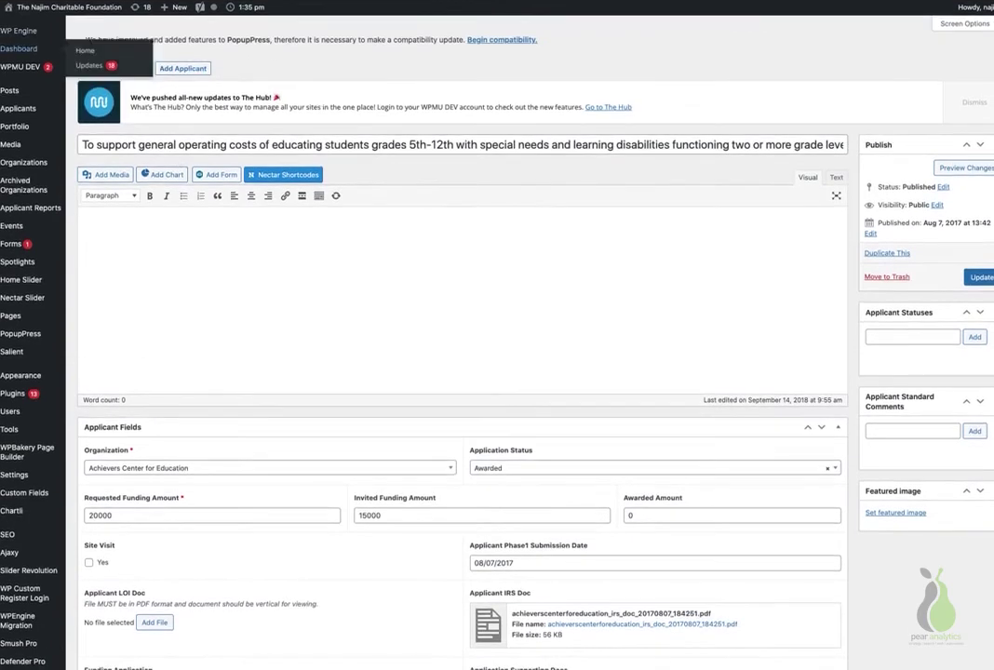
Open the A World For Children application from the 2020 April Cycle for editing and inspect its previous funding entries.
click(18, 108)
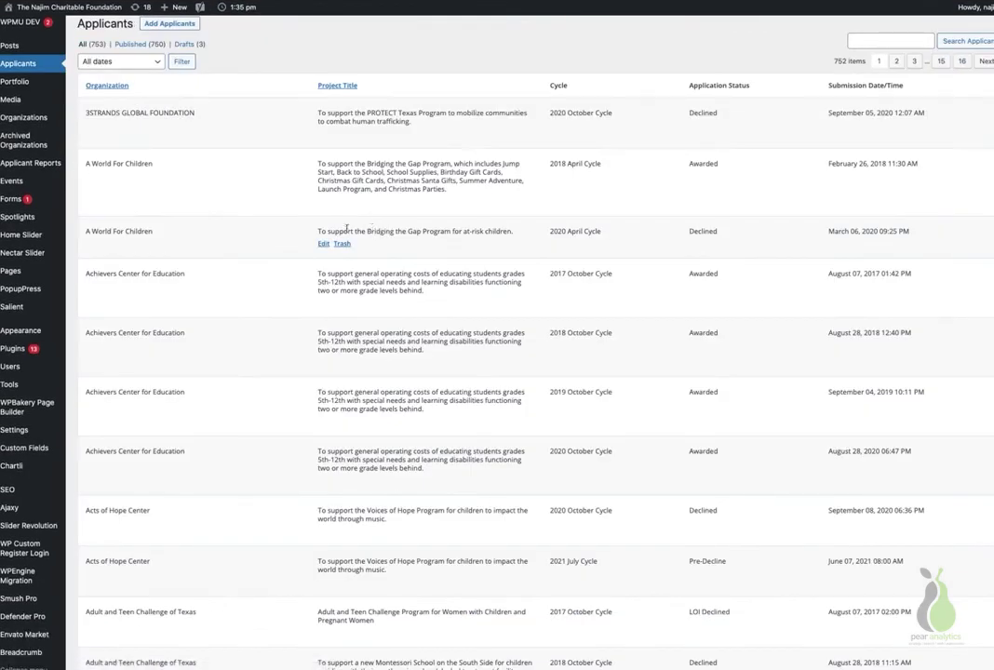
click(324, 303)
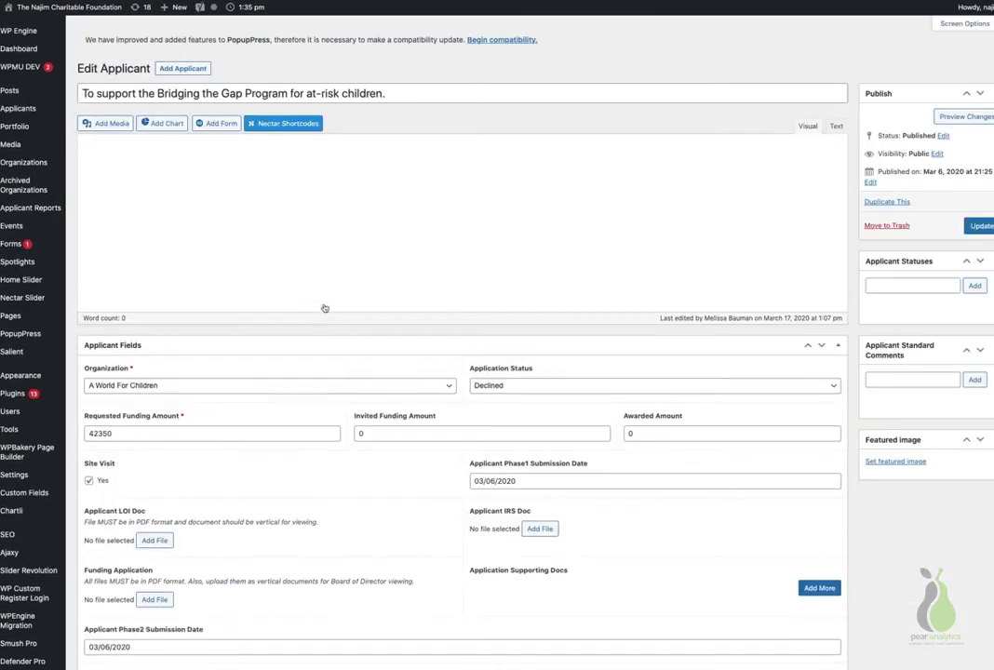
scroll(324, 307, down, 3)
scroll(324, 308, down, 5)
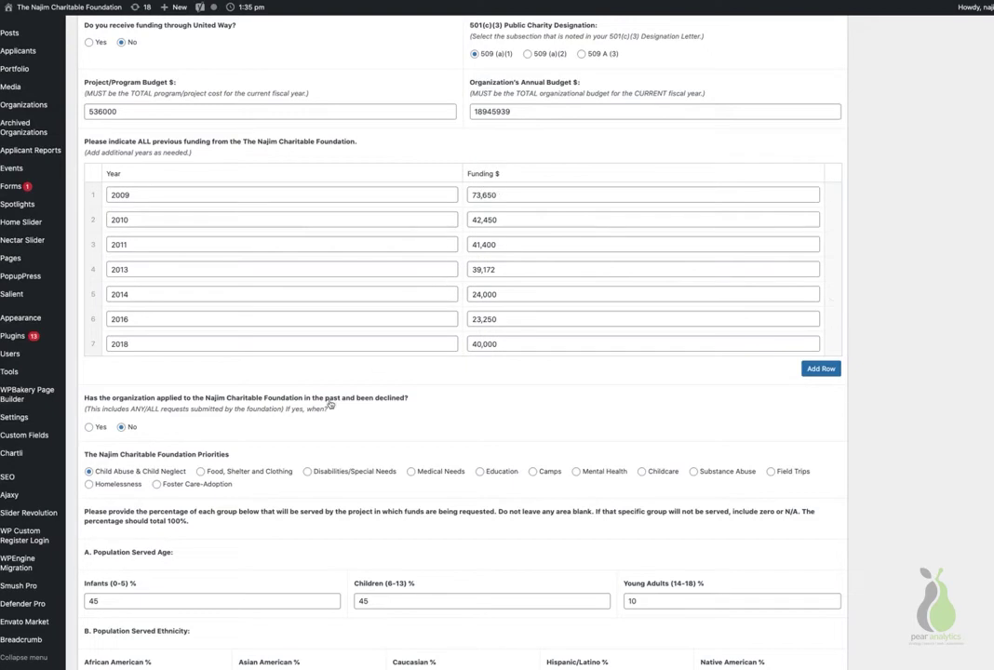
double_click(519, 319)
double_click(515, 247)
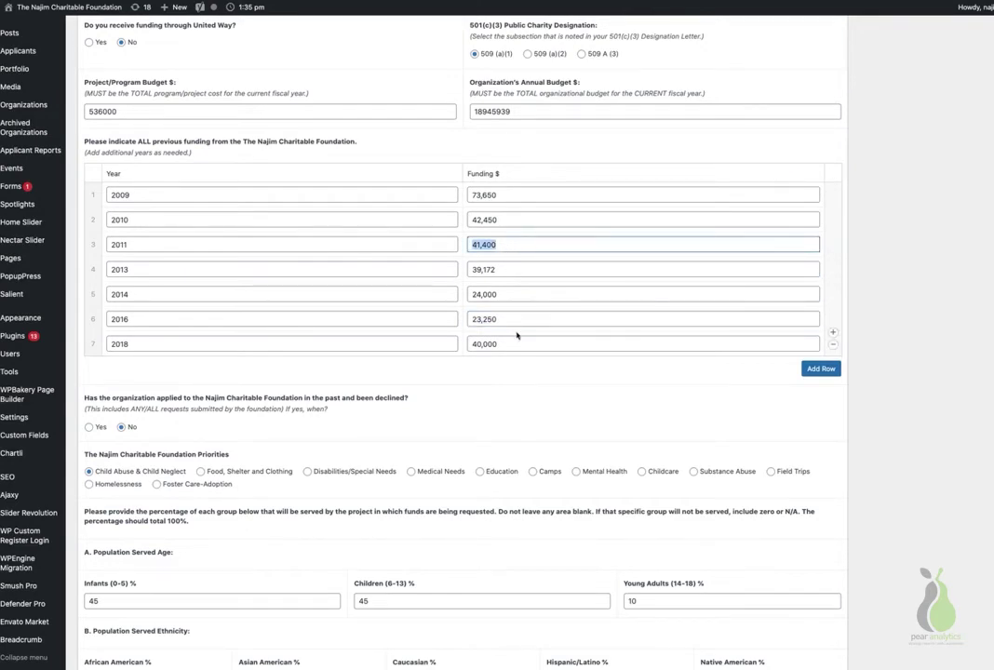
Read through the rest of the A World For Children application, down to its required attachments, application PDF and comments.
scroll(517, 333, down, 10)
scroll(517, 335, down, 20)
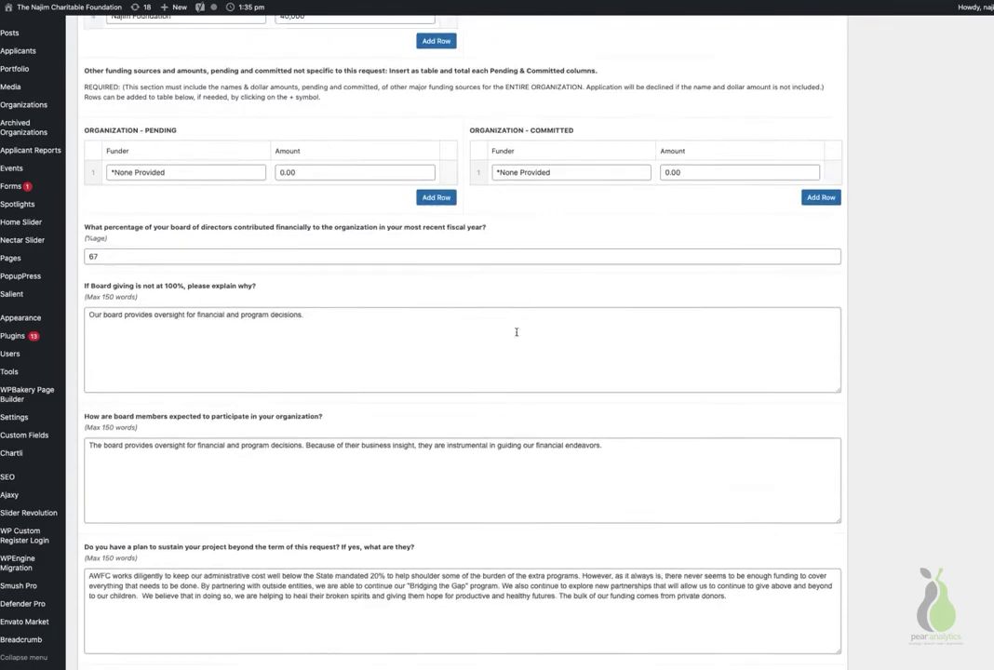
scroll(517, 333, down, 12)
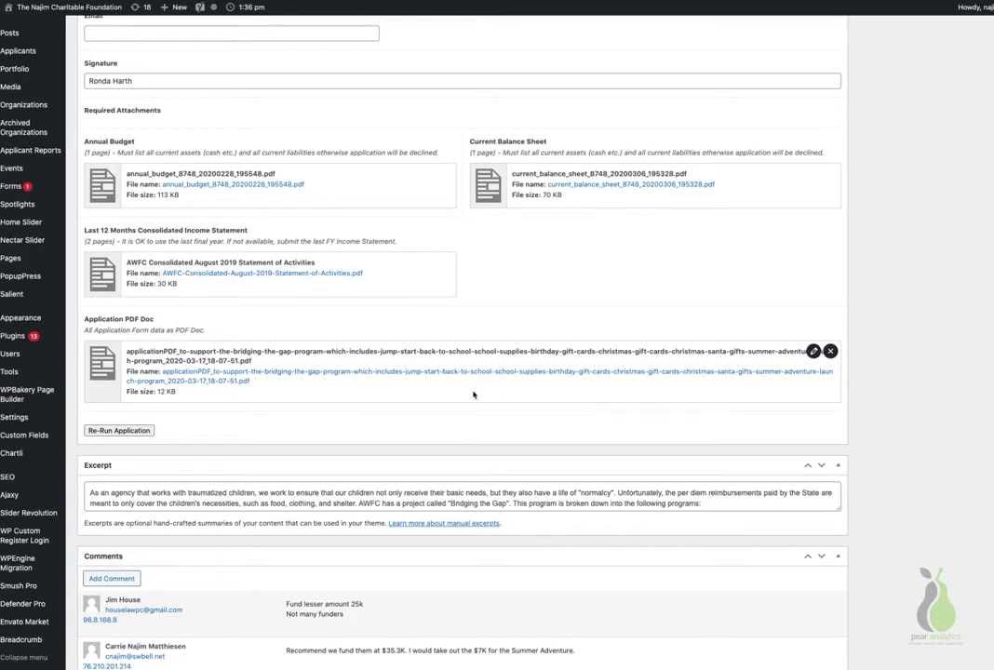
scroll(473, 395, down, 1)
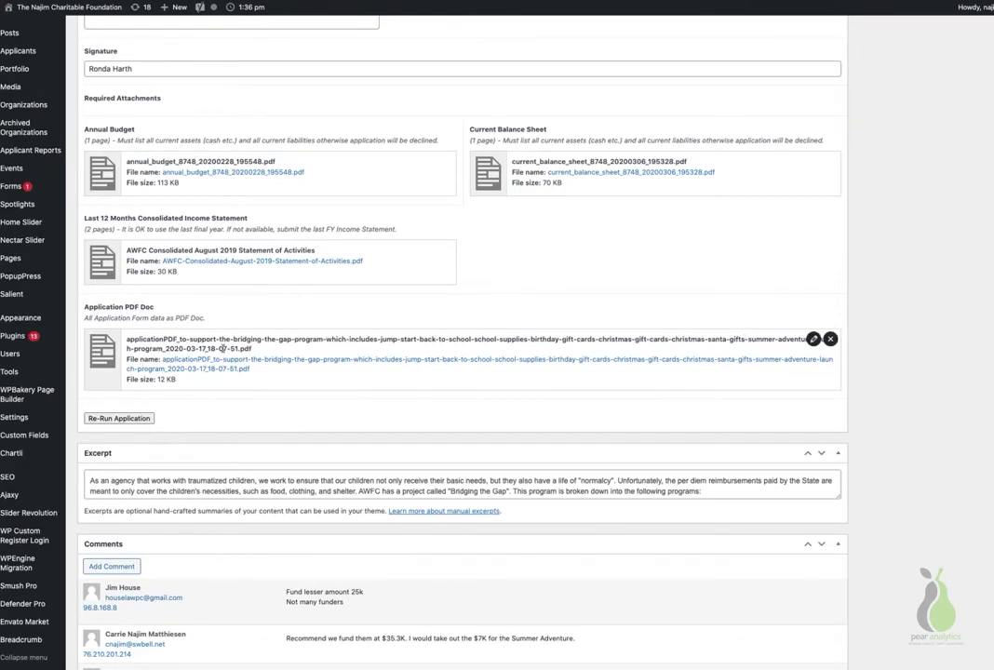
scroll(222, 348, up, 20)
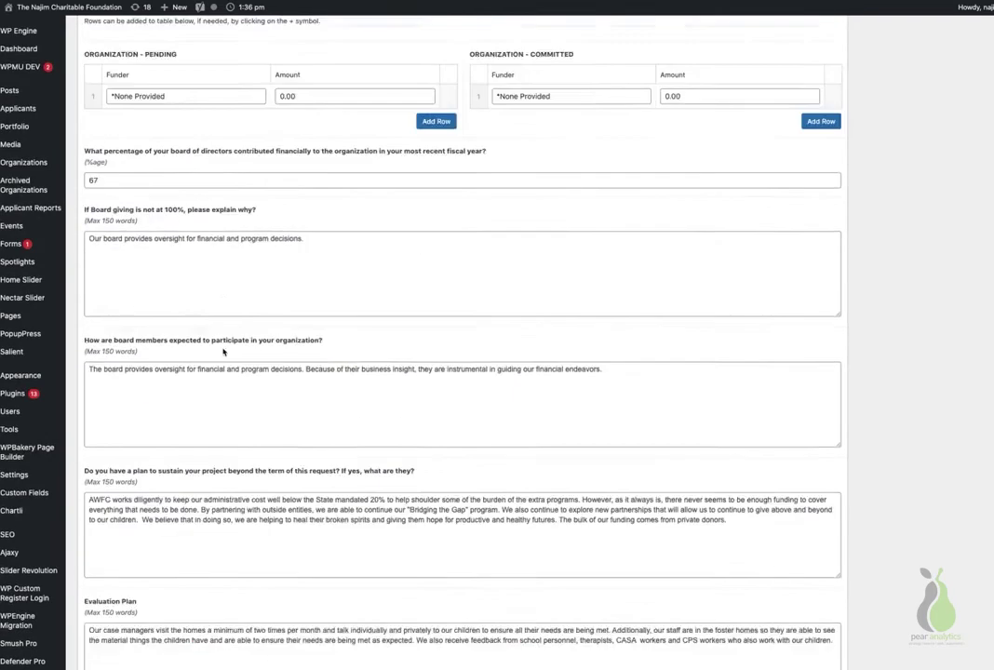
scroll(223, 348, up, 20)
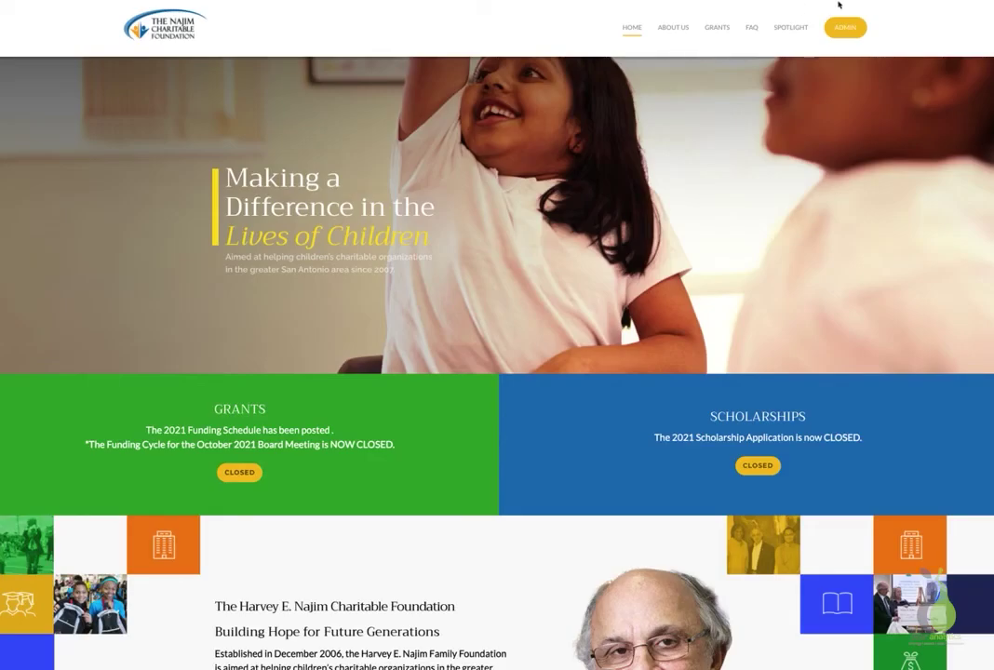
Return to the applicant summary on the website and list the applicants of the 2021 July Cycle.
mouse_move(852, 45)
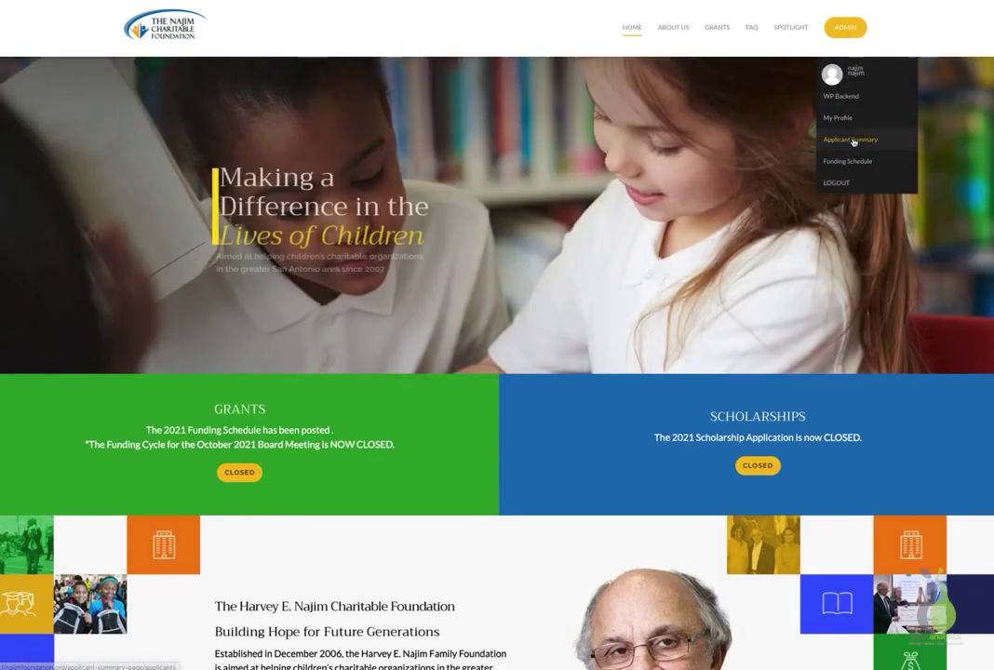
click(853, 140)
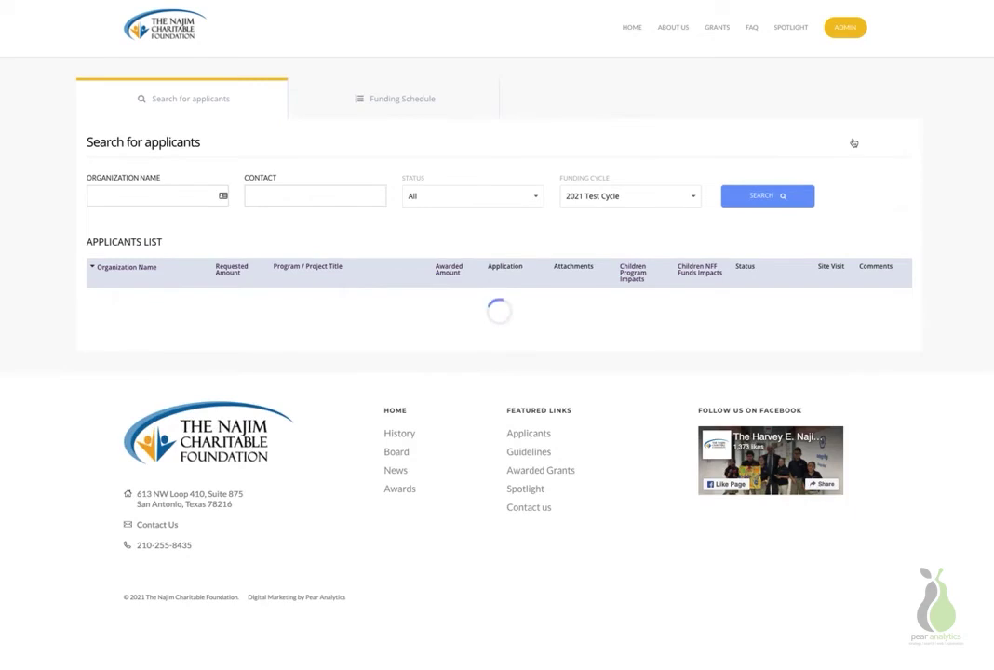
click(641, 199)
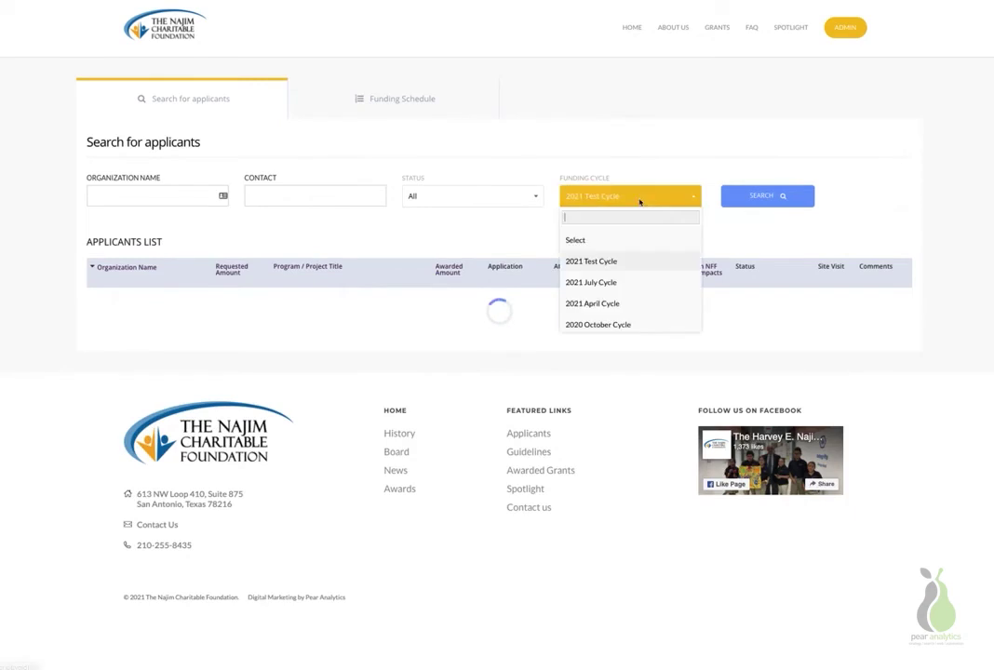
click(613, 282)
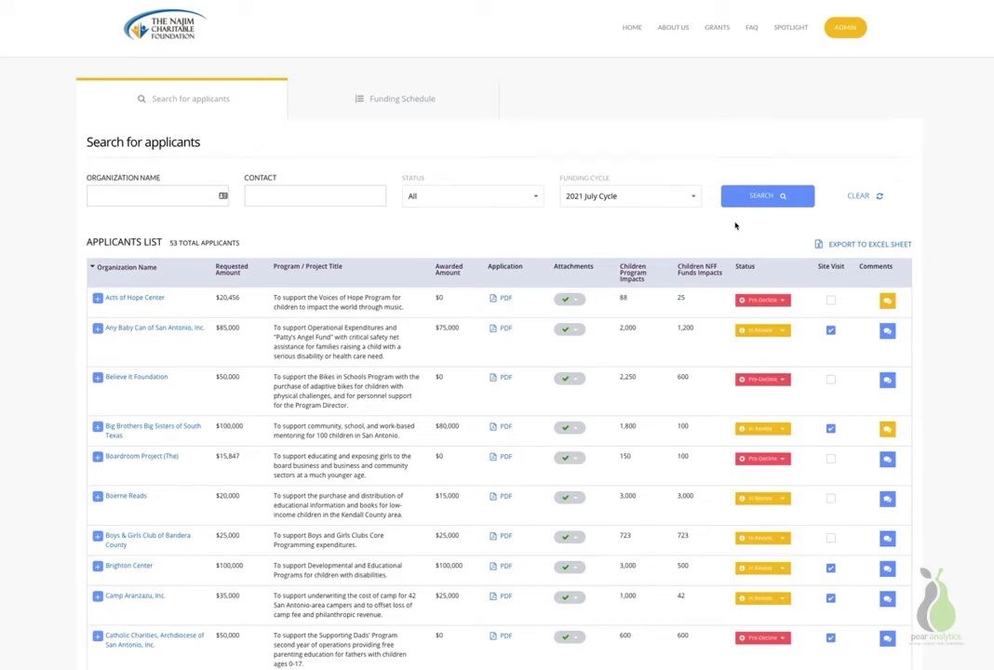
Go to the user list in the WordPress backend and log in as the Boerne Public Library Foundation user.
click(845, 27)
click(843, 99)
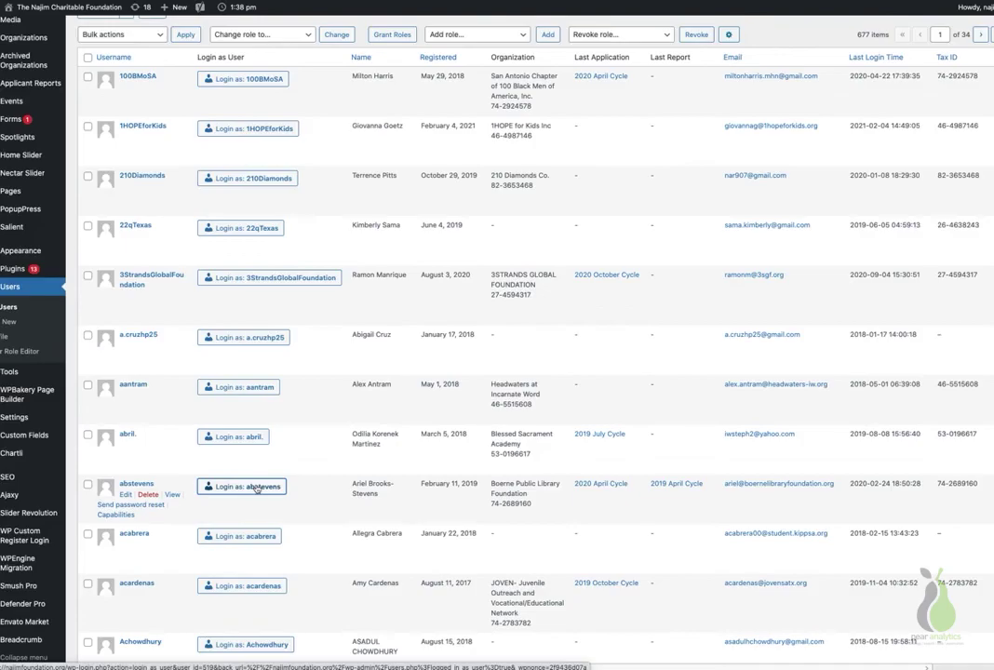
click(257, 488)
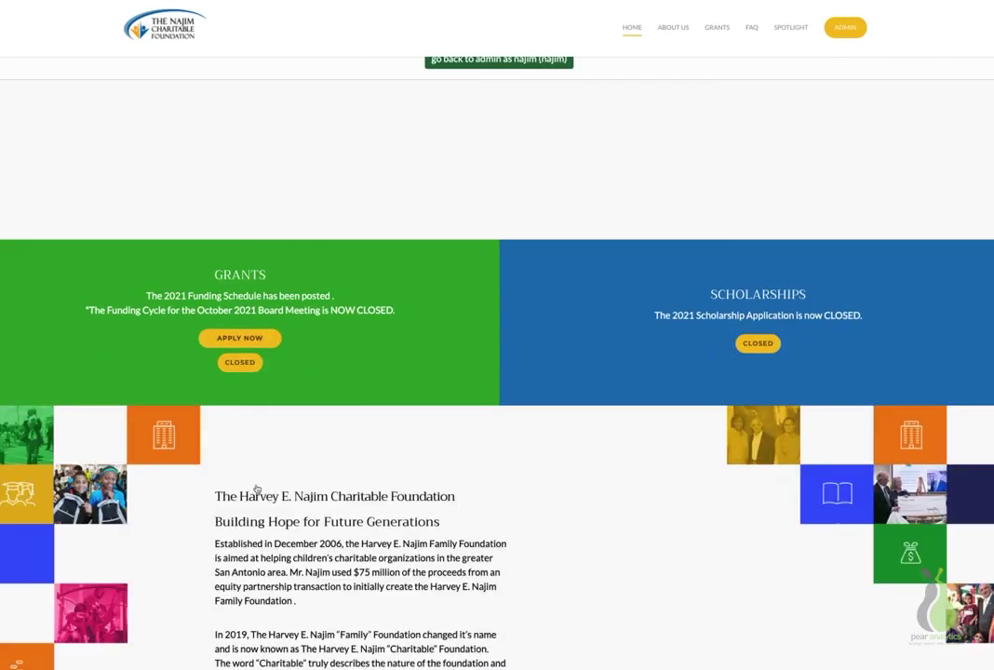
scroll(257, 489, up, 3)
mouse_move(845, 27)
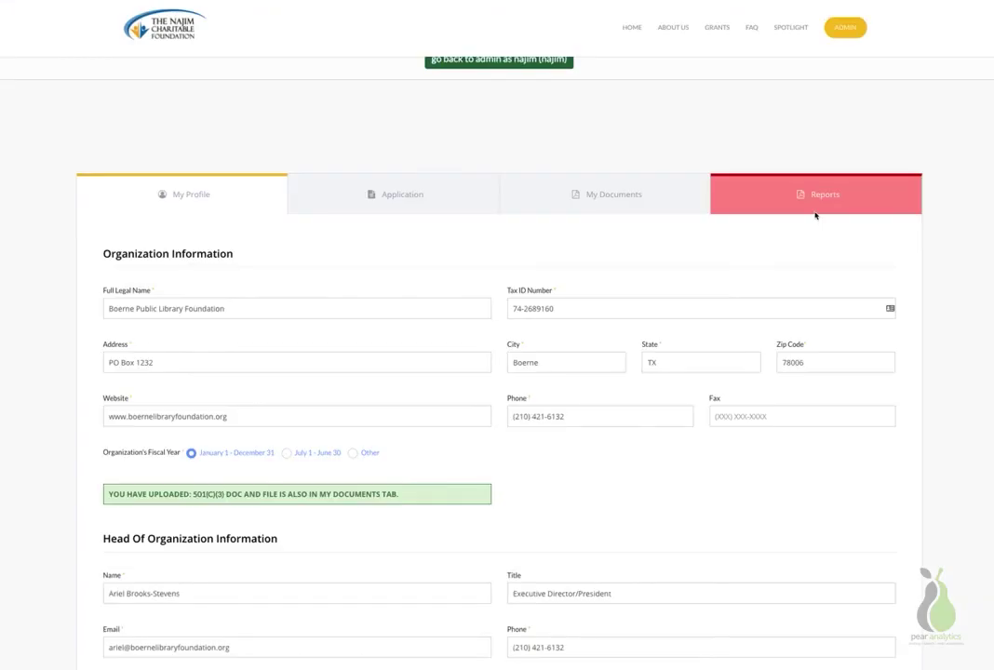
scroll(810, 208, down, 1)
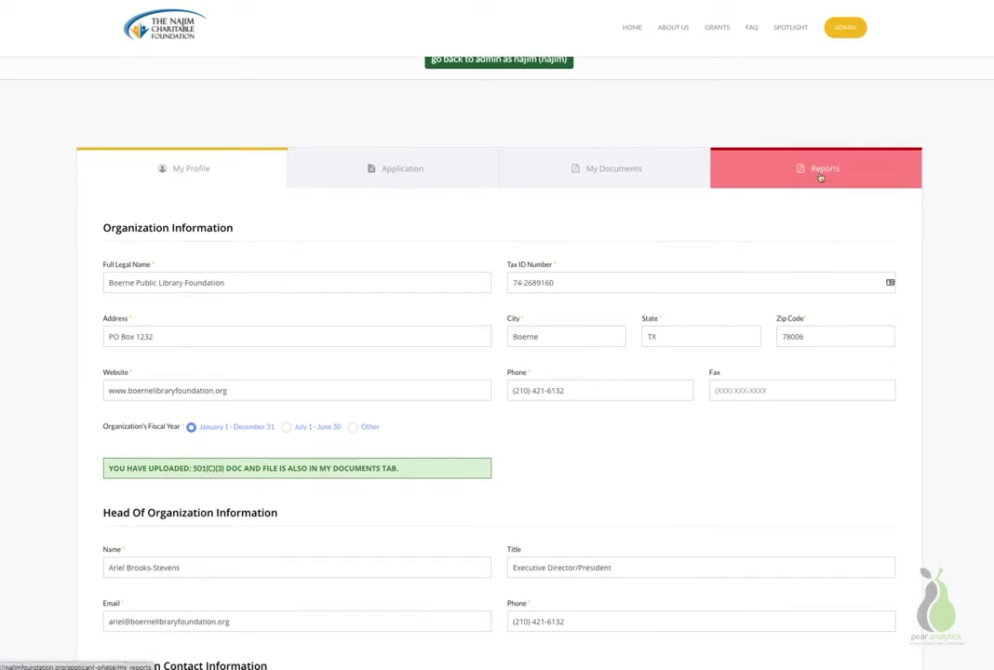
click(913, 176)
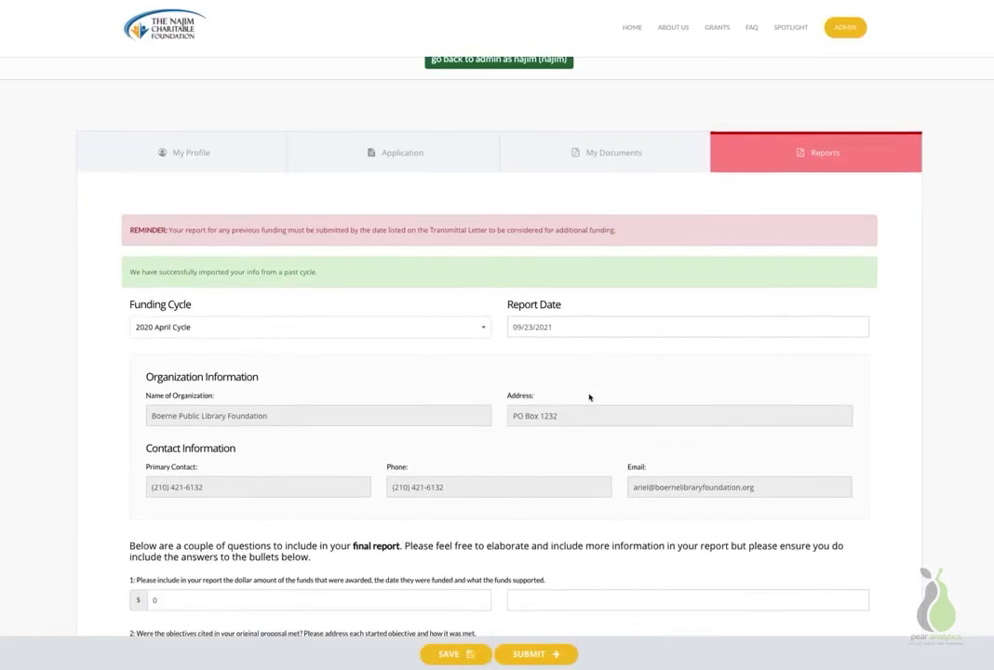
Read through the 2020 April Cycle final report form, including its questions, line item budget and signature field.
scroll(590, 397, down, 1)
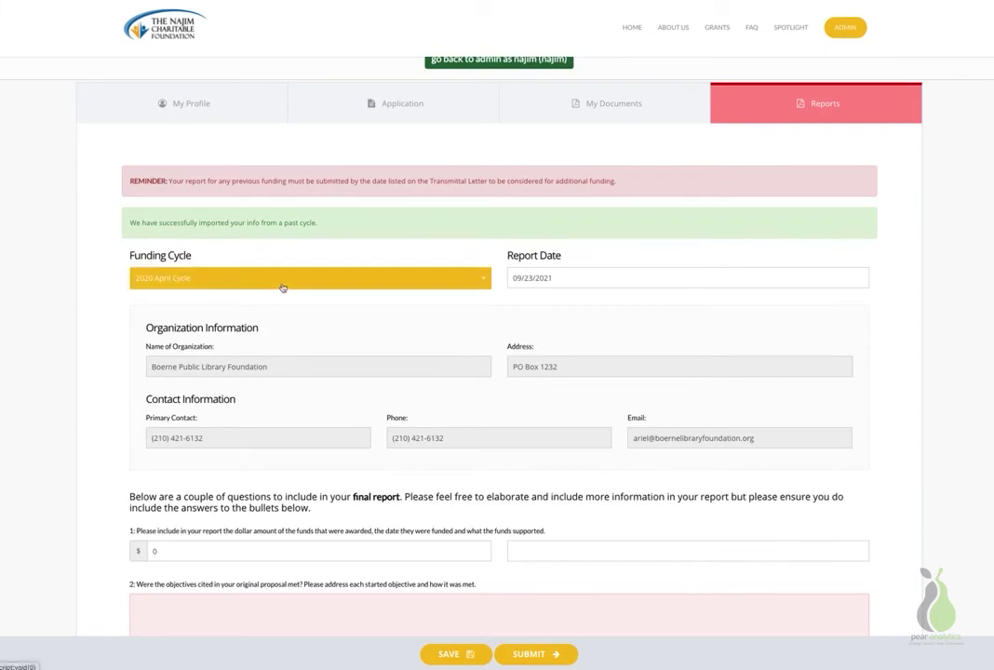
scroll(298, 290, down, 2)
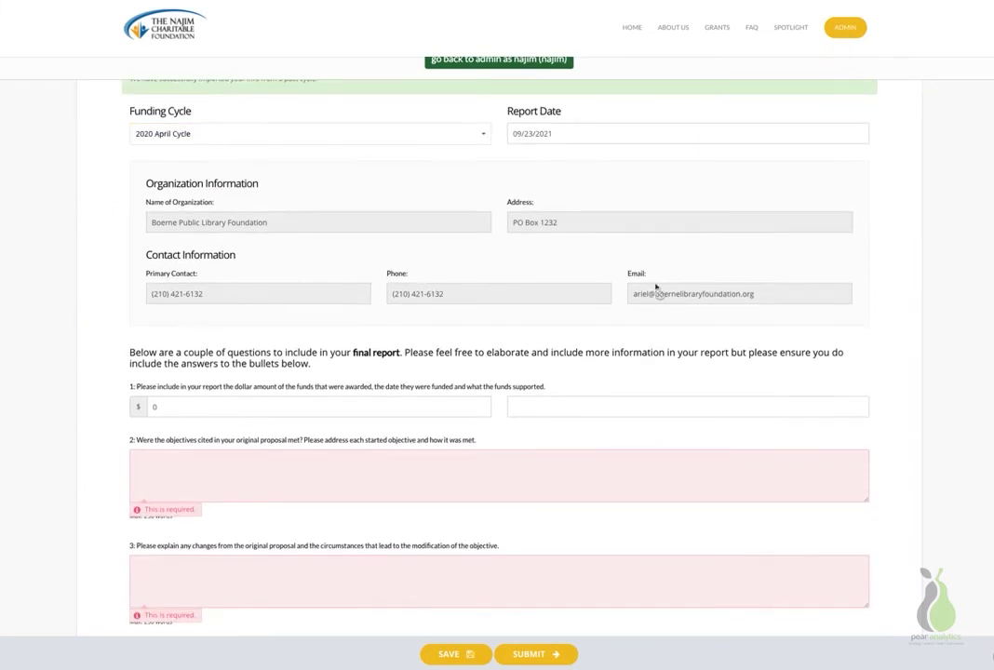
scroll(655, 289, down, 4)
scroll(655, 289, down, 5)
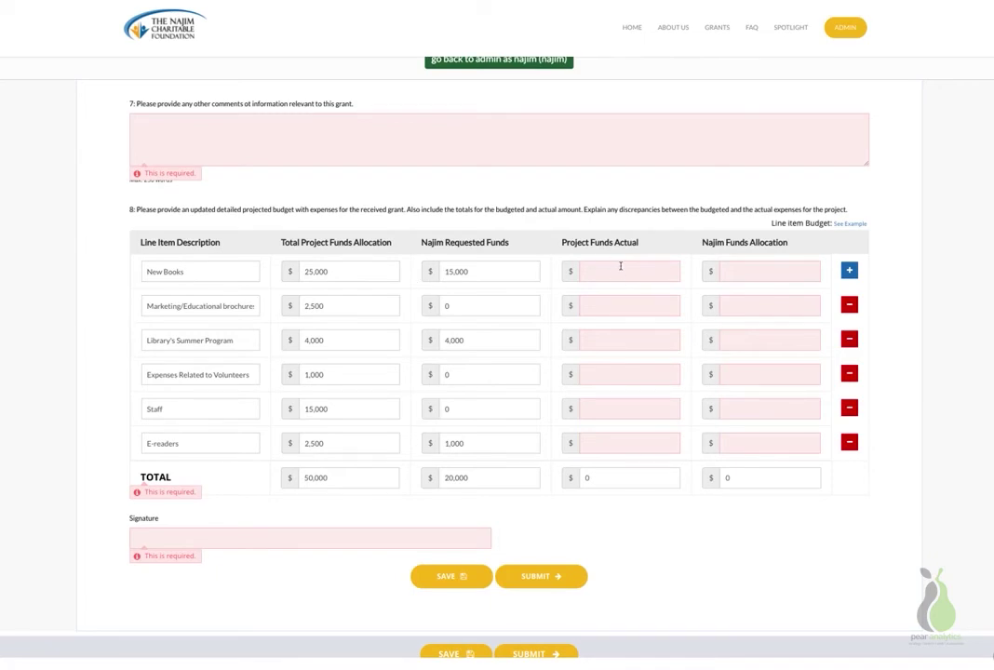
scroll(620, 266, down, 1)
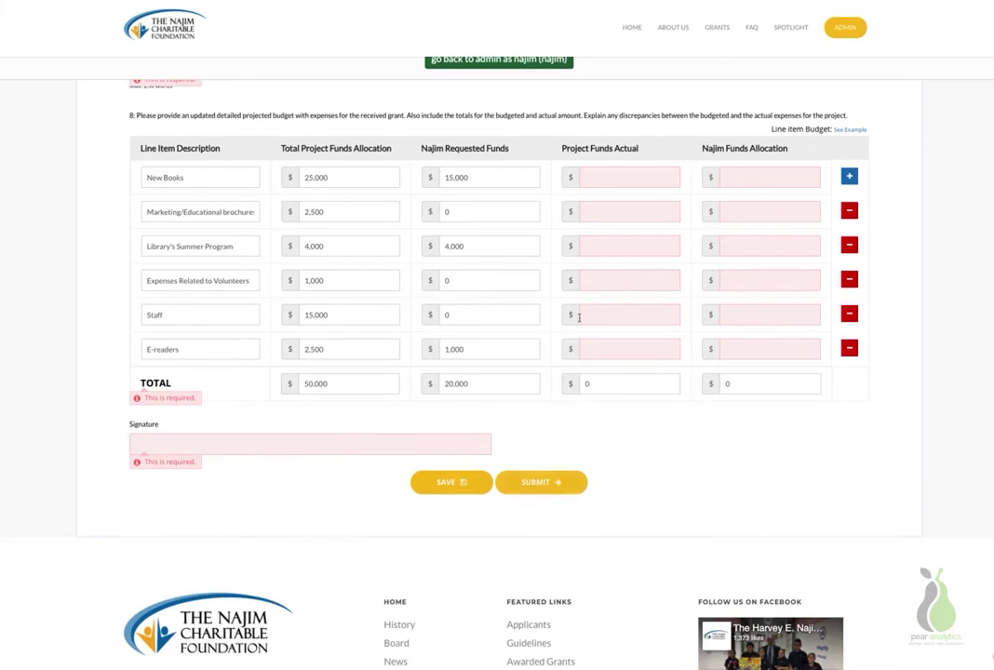
scroll(576, 316, up, 6)
scroll(579, 317, up, 10)
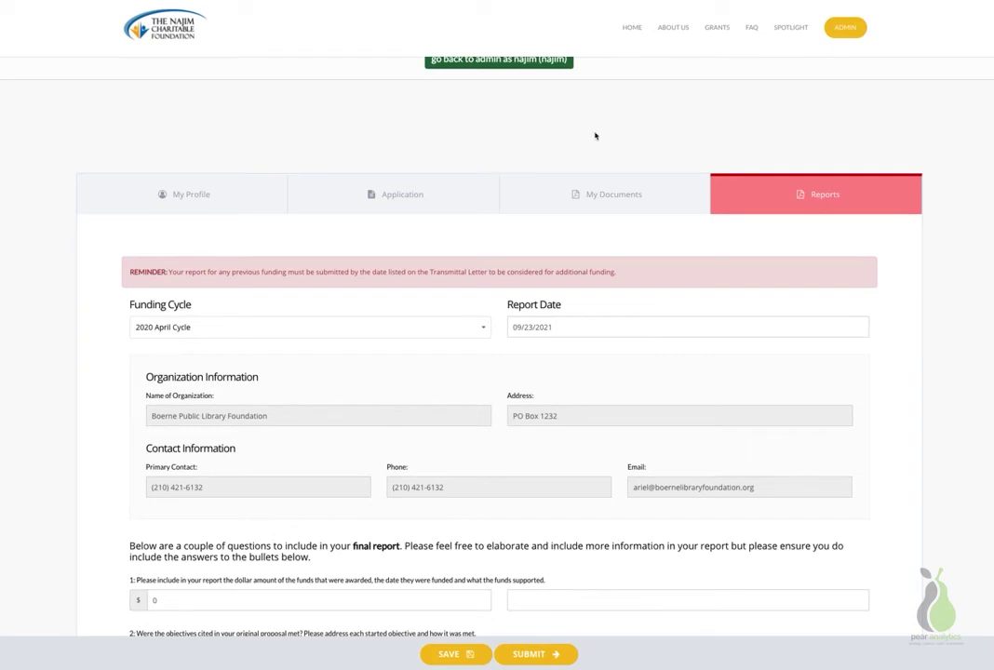
Switch back to the administrator account and log in as the Acts of Hope Center user from the user list.
click(522, 60)
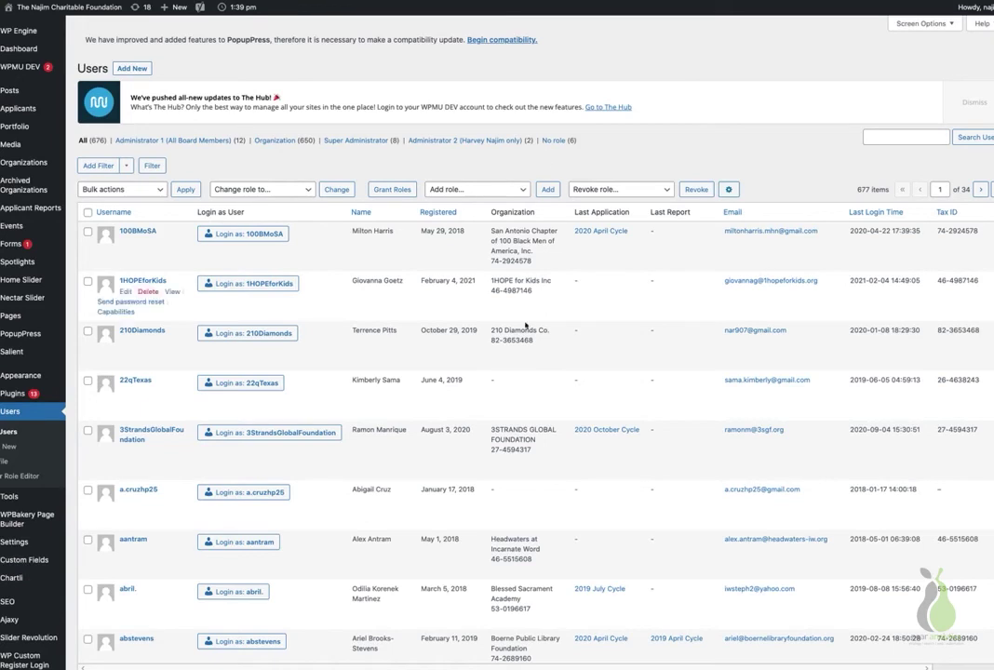
scroll(515, 411, down, 4)
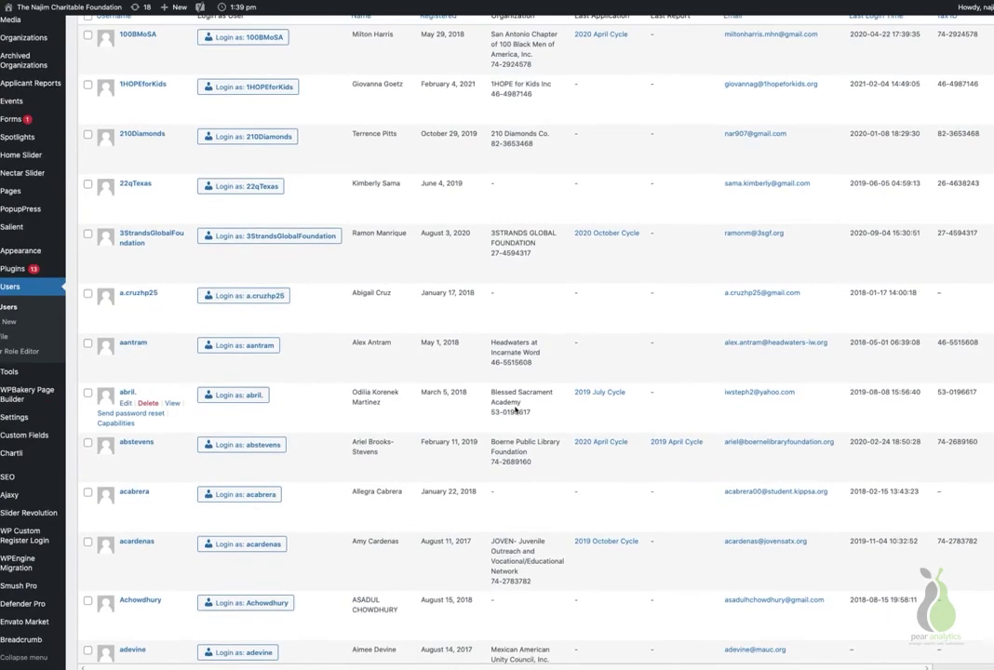
scroll(515, 410, down, 3)
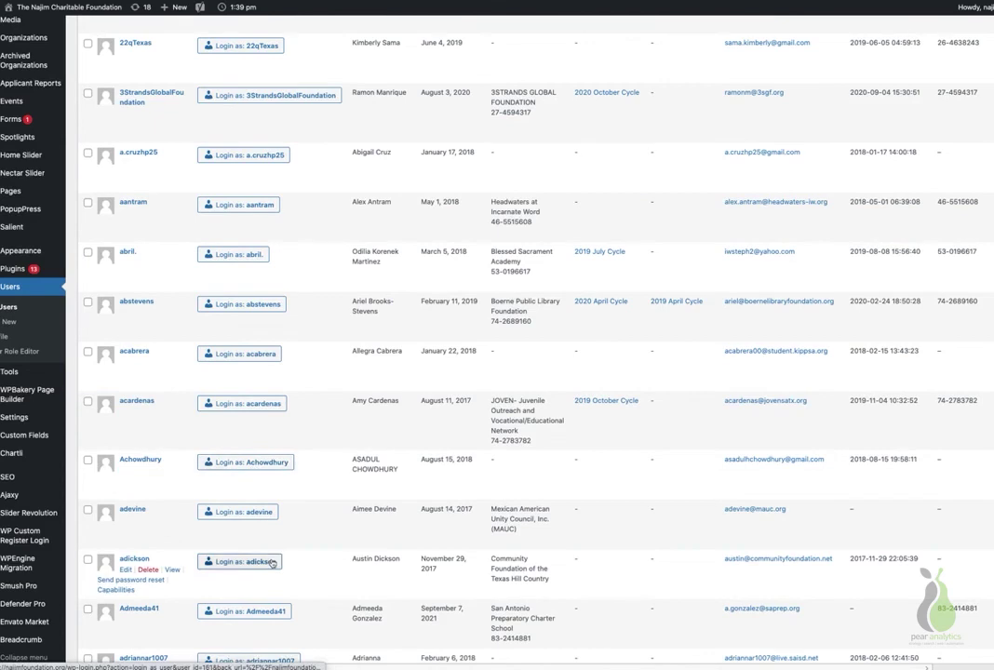
scroll(261, 561, down, 4)
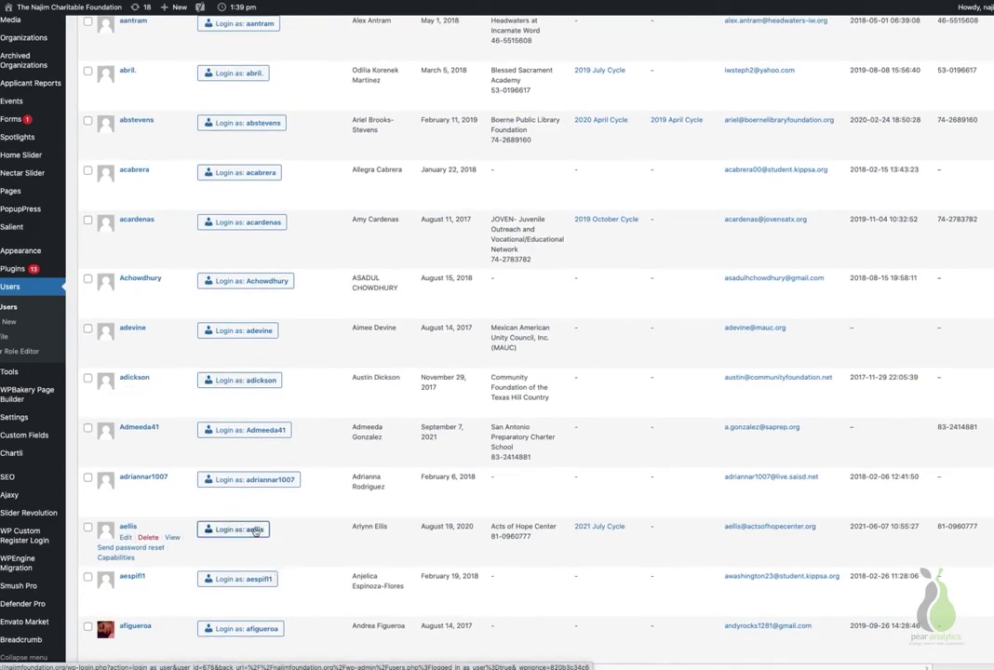
click(255, 530)
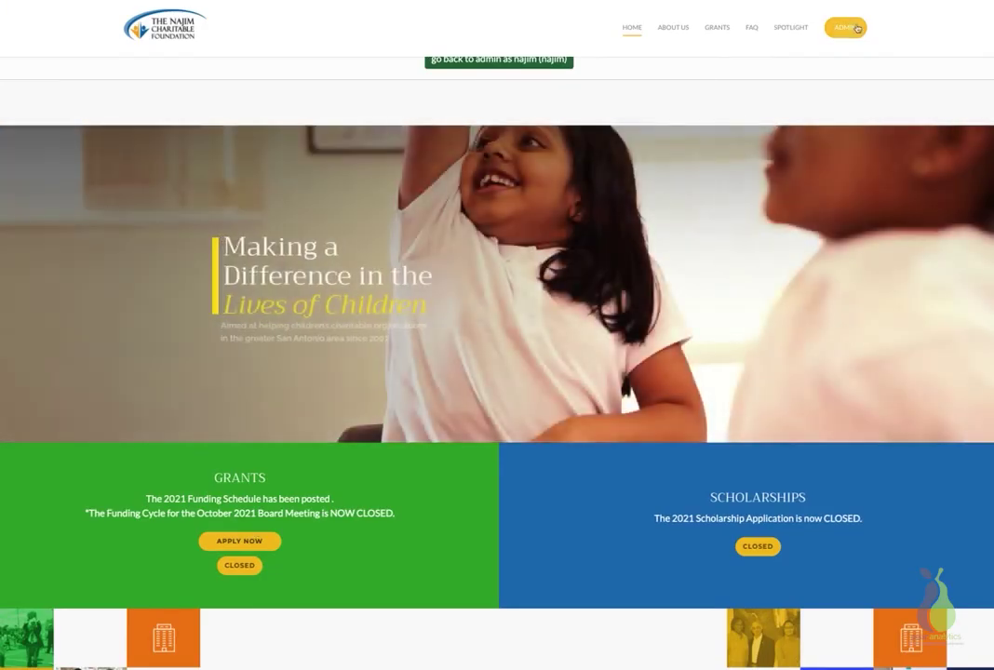
Open the Acts of Hope Center profile and review its organization, head of organization and application contact information.
mouse_move(845, 28)
click(860, 105)
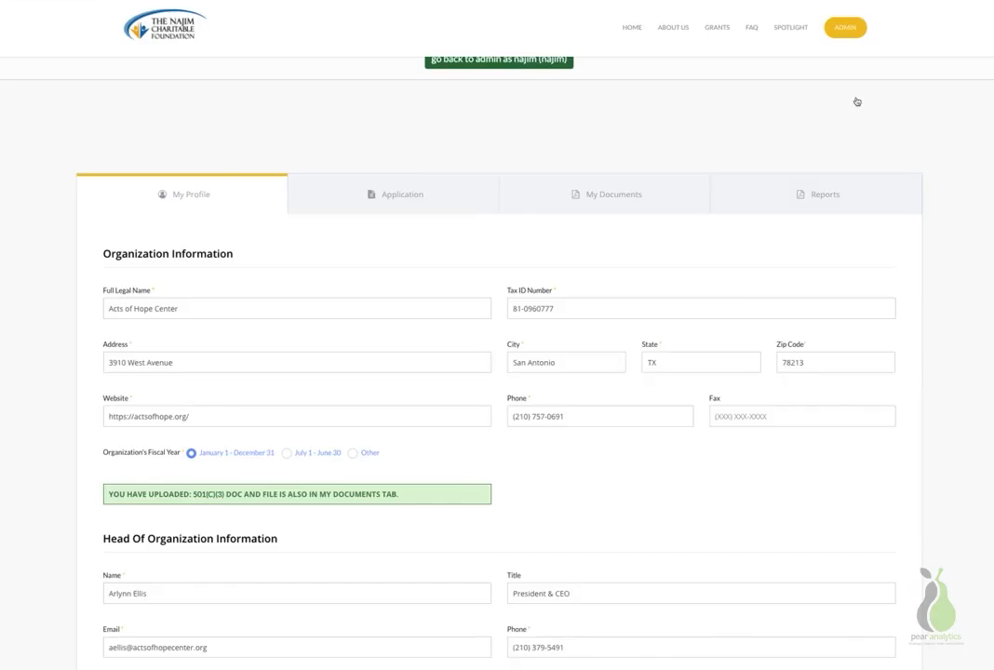
scroll(839, 331, down, 3)
scroll(838, 333, up, 3)
scroll(839, 333, down, 5)
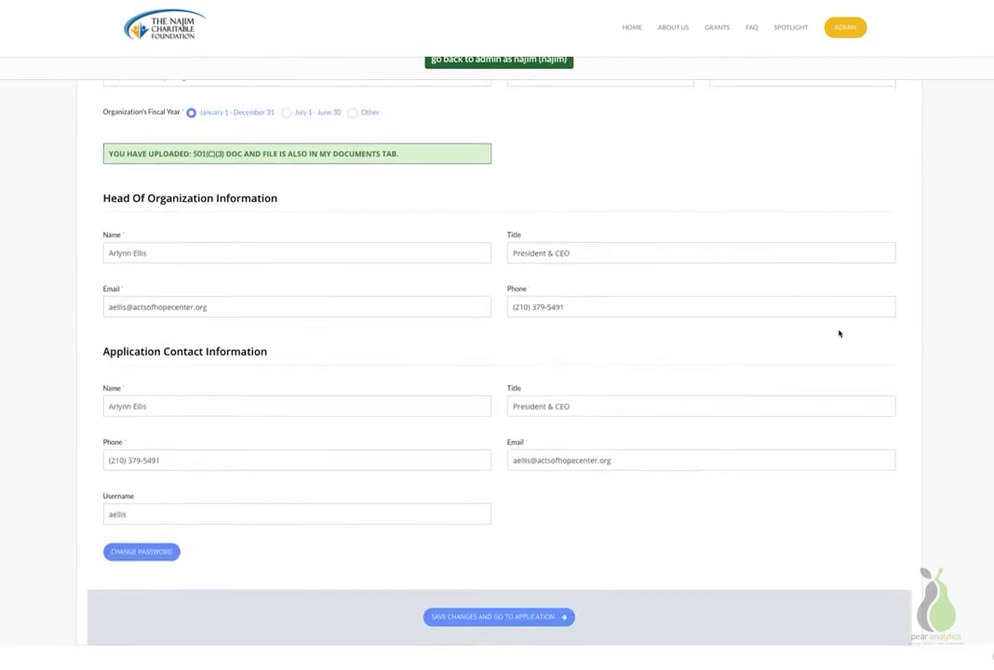
scroll(839, 333, up, 2)
scroll(839, 333, up, 3)
Open the Acts of Hope Center's funding application and look over the prefill offer and the general information section.
click(428, 201)
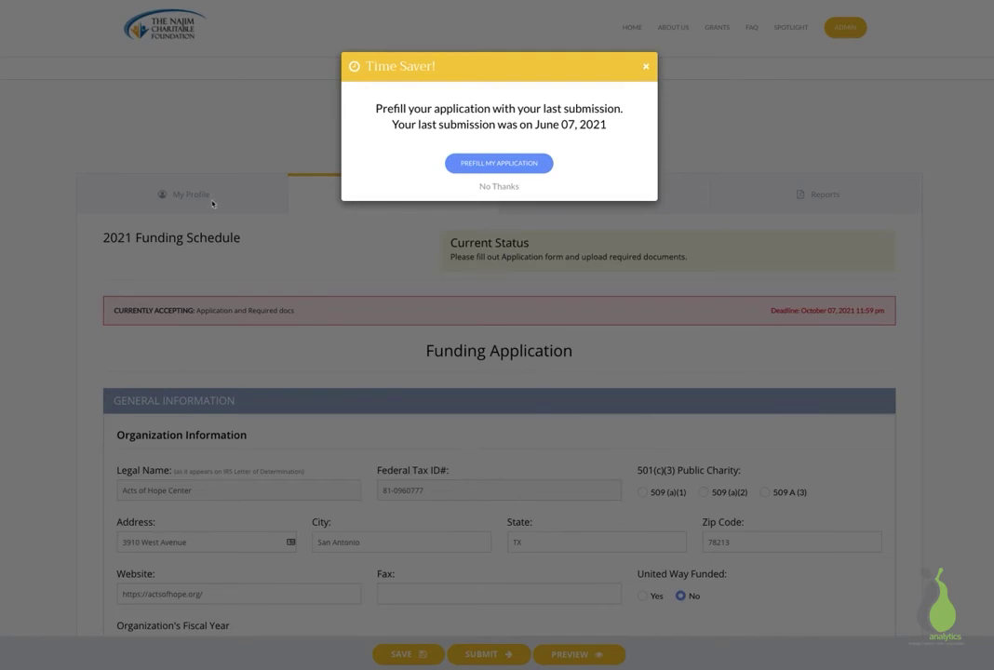
scroll(204, 344, down, 1)
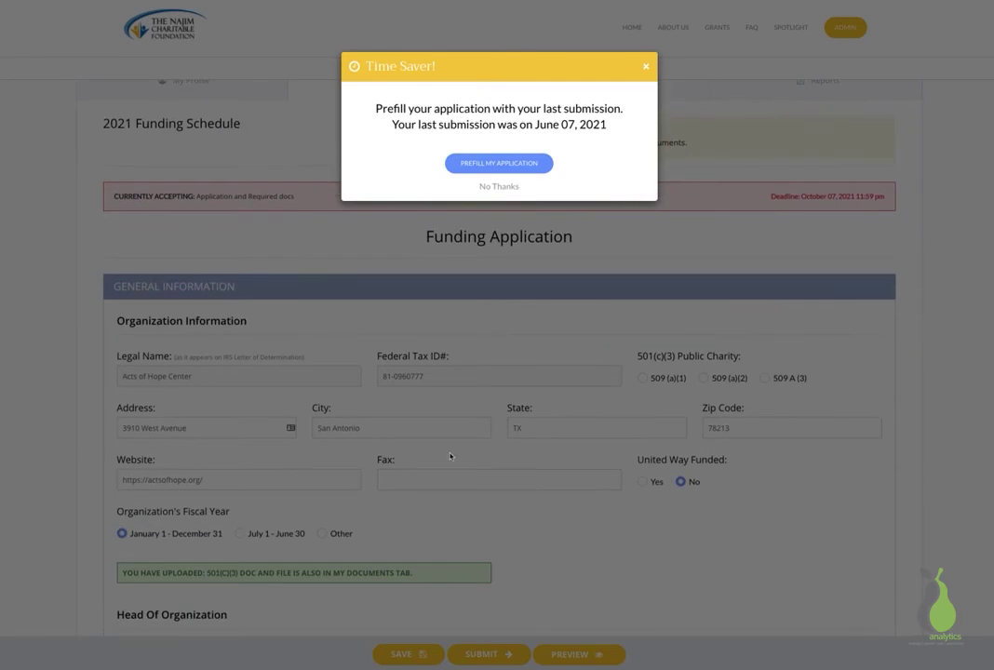
scroll(354, 363, down, 1)
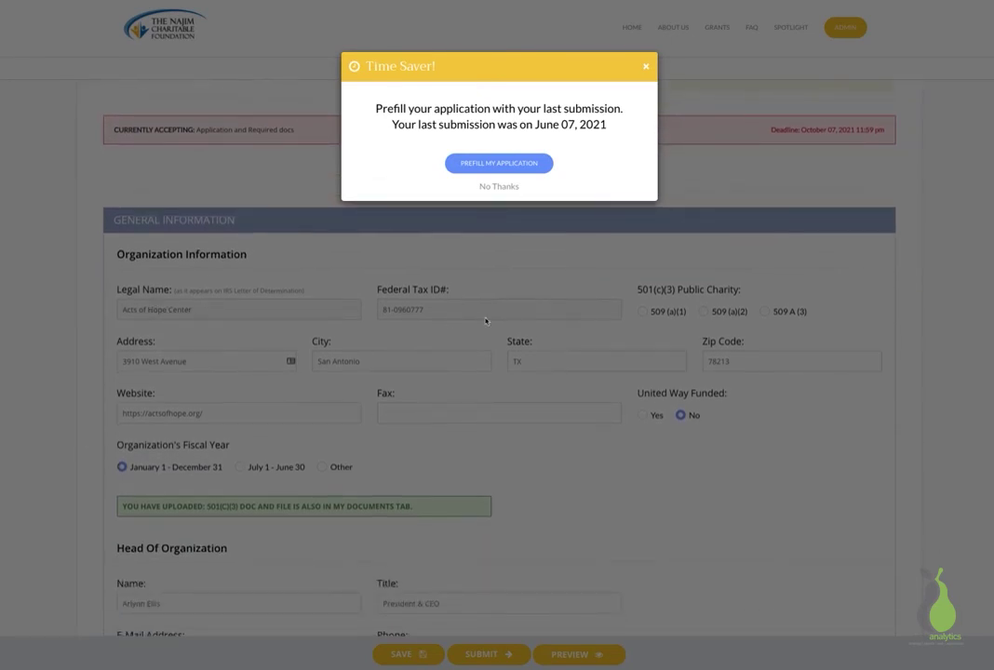
Prefill the Acts of Hope Center funding application with the organization's last submission.
scroll(381, 431, down, 1)
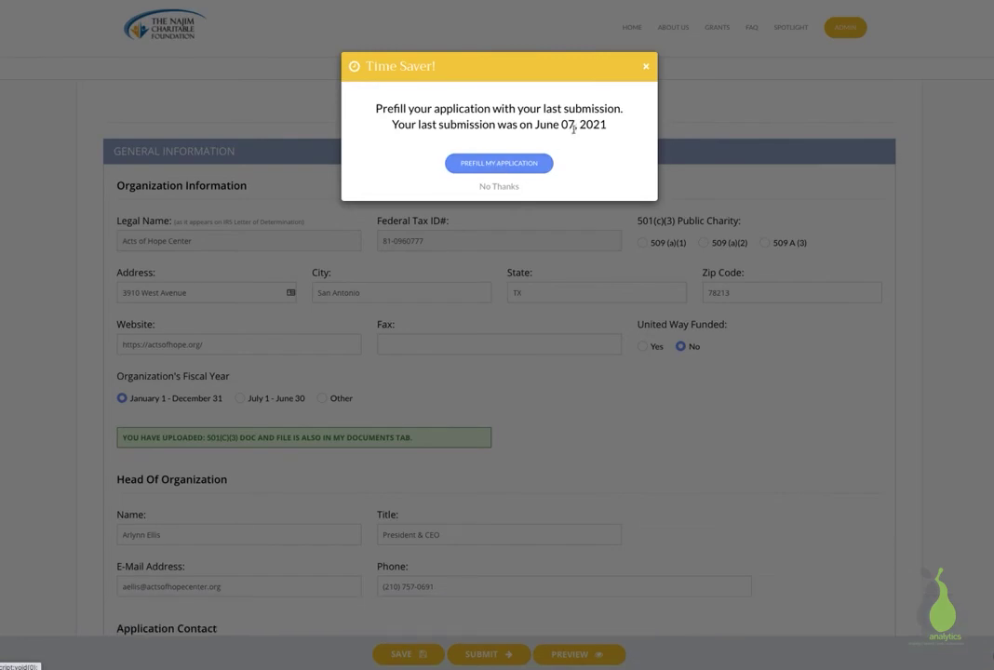
click(501, 168)
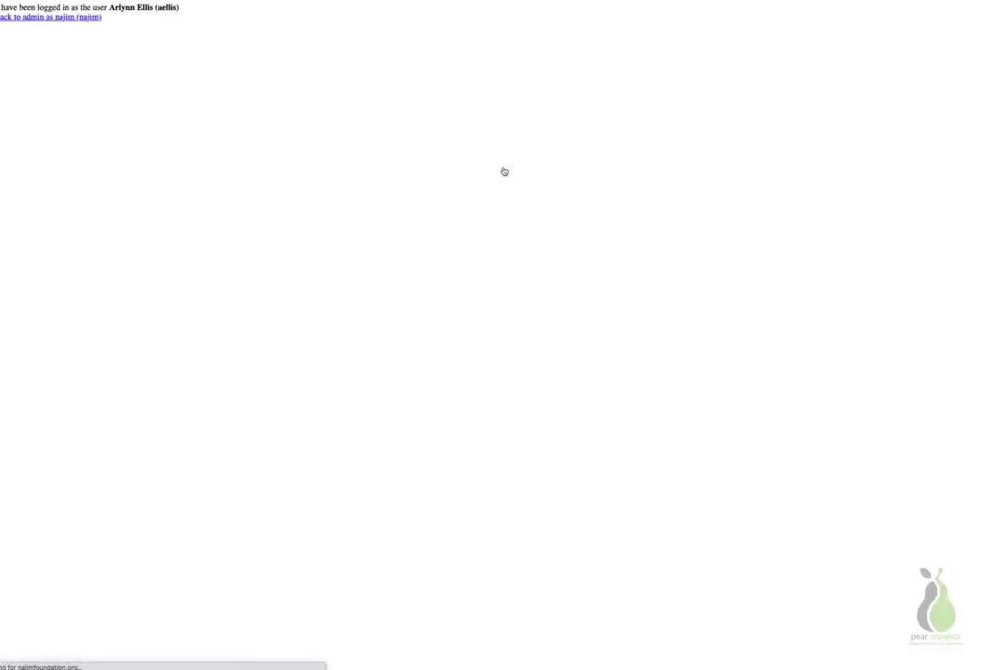
scroll(535, 420, down, 10)
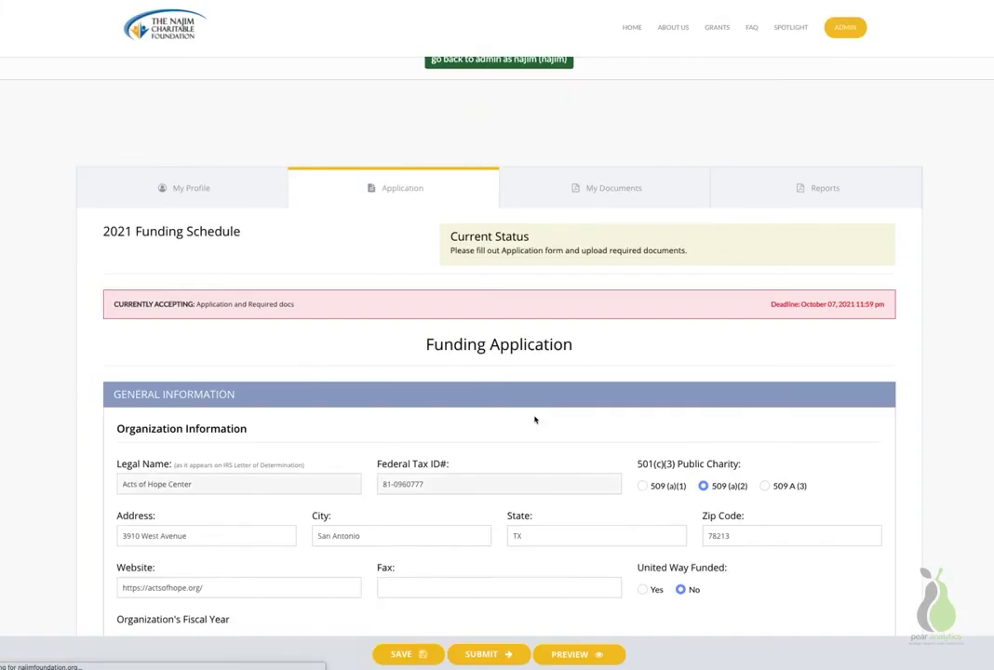
Review the prefilled general information, including the grant amount requested and total project budget fields.
scroll(535, 420, down, 3)
scroll(536, 420, down, 5)
scroll(535, 419, down, 2)
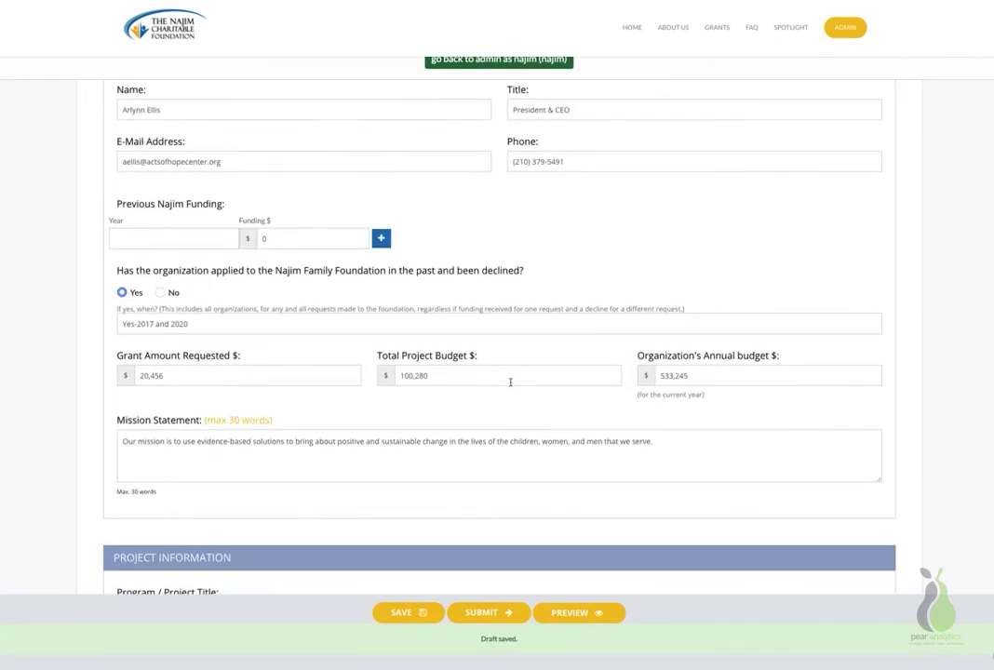
click(195, 377)
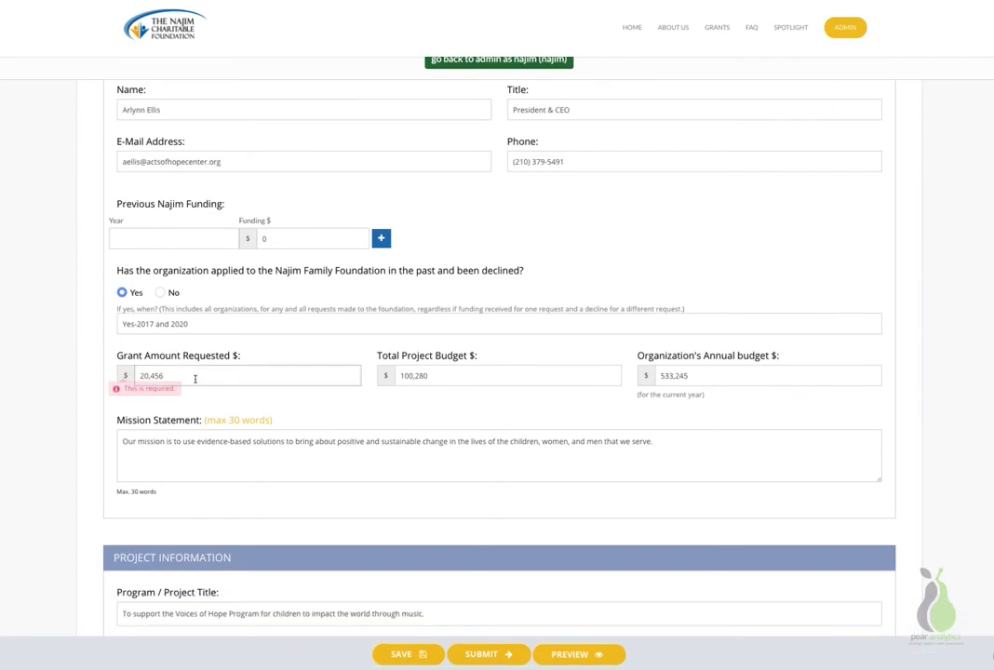
click(465, 376)
Read through the prefilled project information, population percentages, line item budget and other funding resources, down to the Board of Directors section.
scroll(738, 369, down, 7)
scroll(738, 370, down, 8)
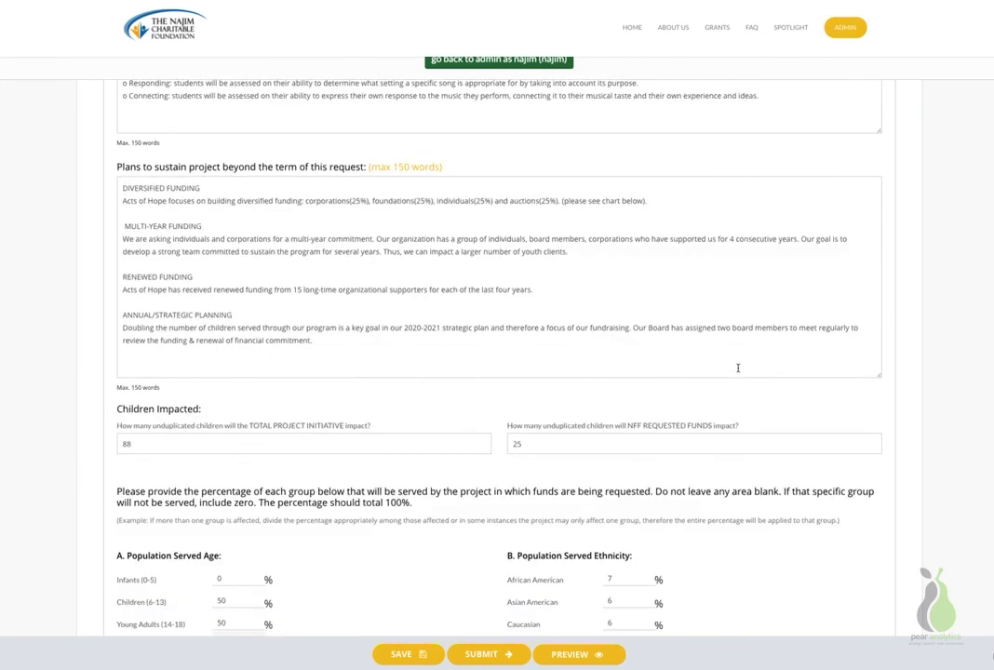
scroll(738, 369, down, 7)
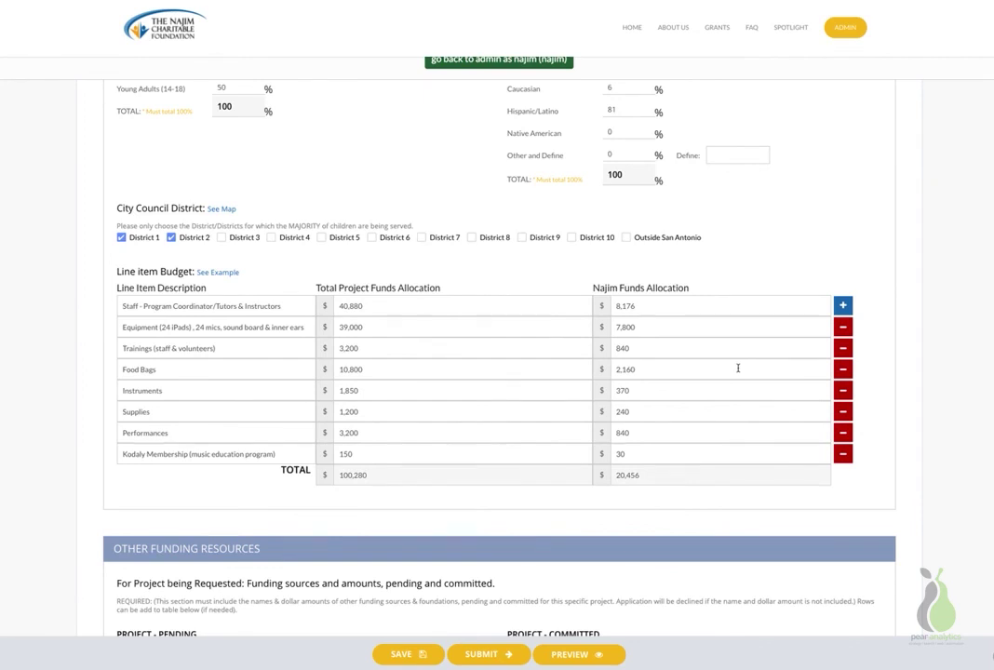
scroll(738, 369, down, 3)
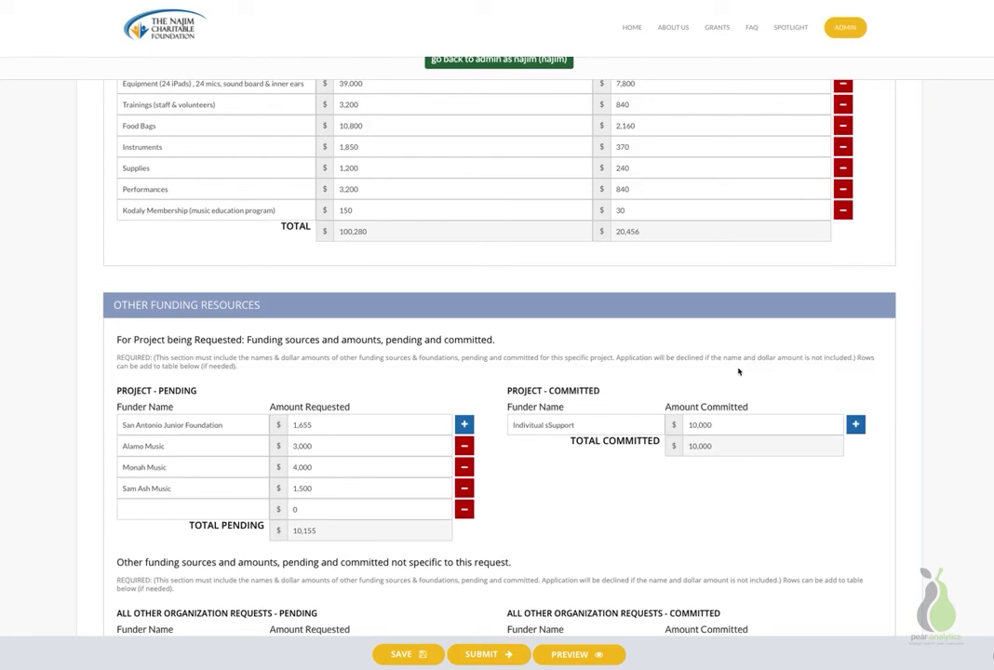
scroll(738, 371, down, 3)
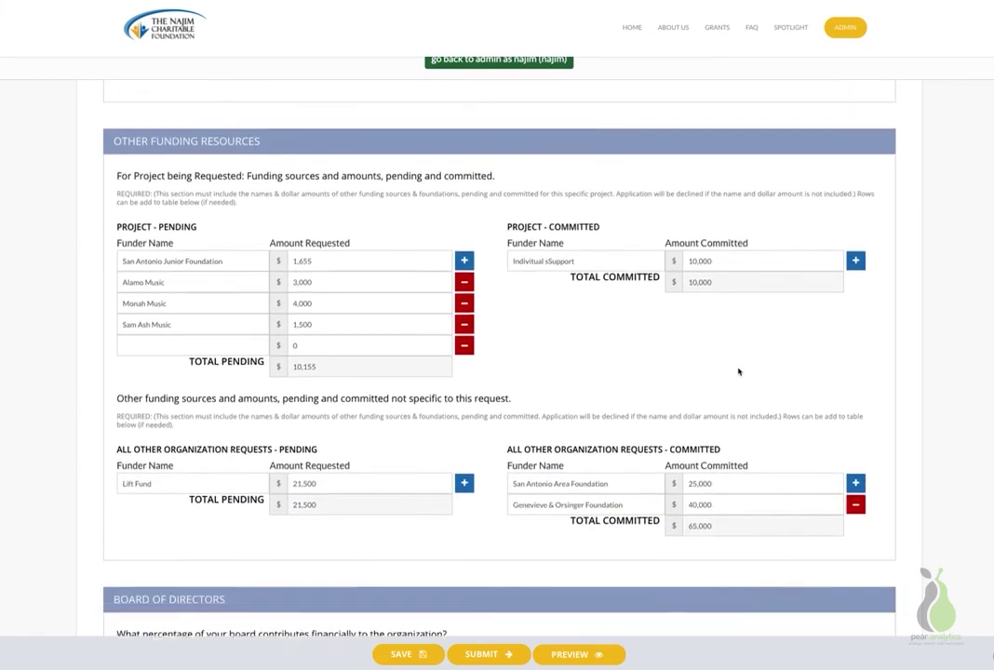
scroll(738, 371, down, 1)
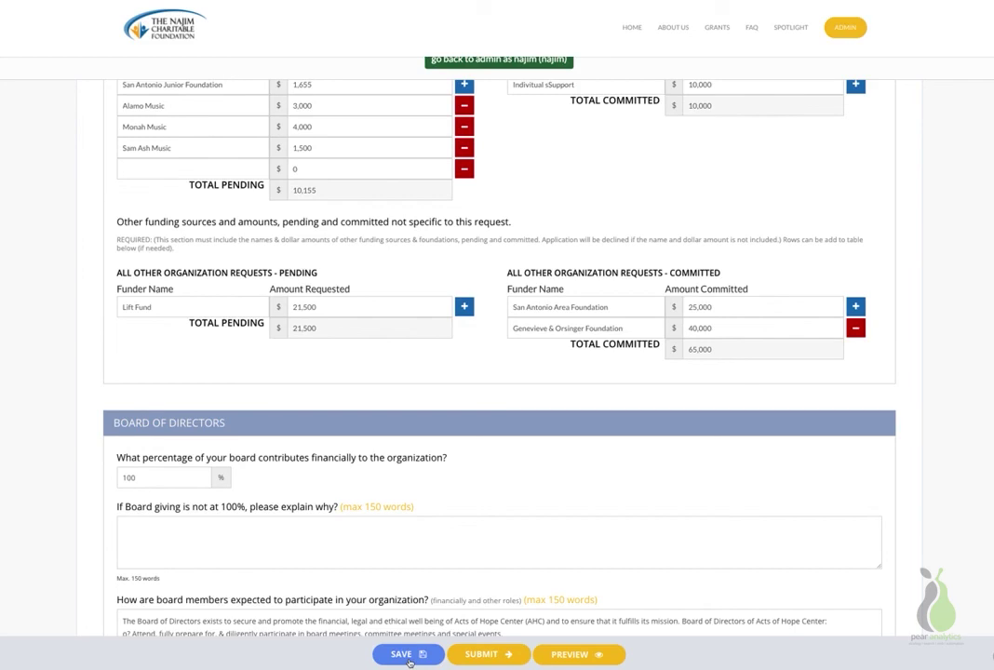
Save the funding application draft and read through its PDF preview.
click(406, 655)
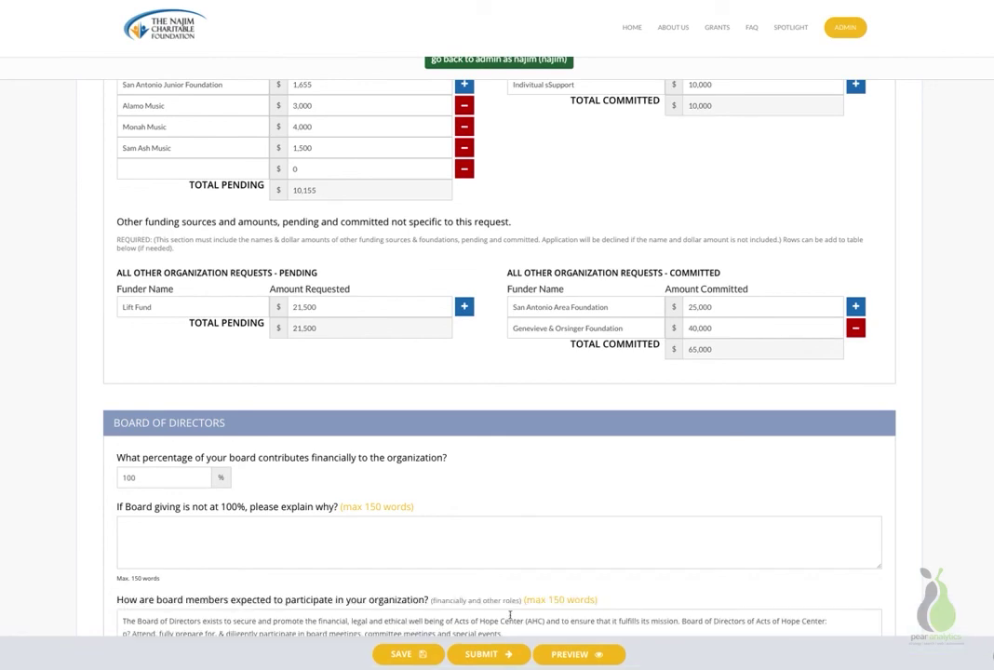
click(573, 658)
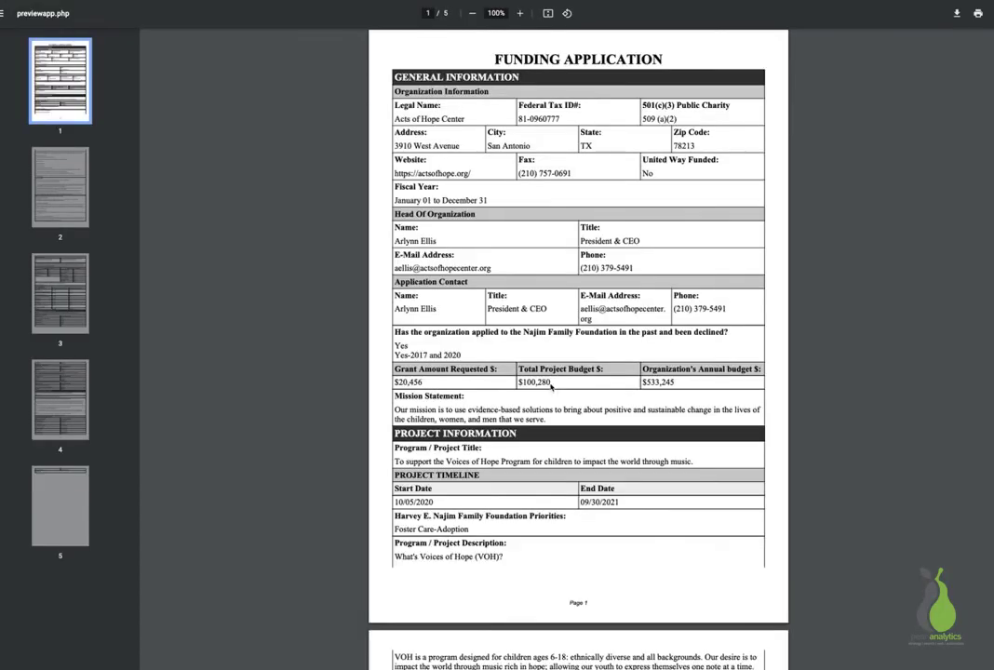
scroll(551, 386, down, 15)
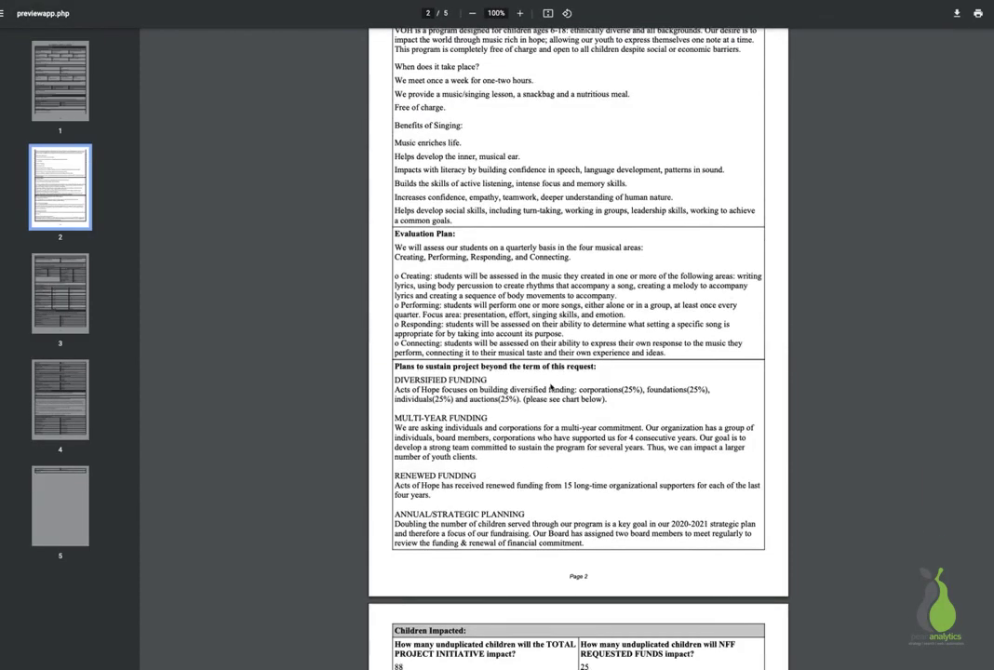
scroll(551, 387, down, 10)
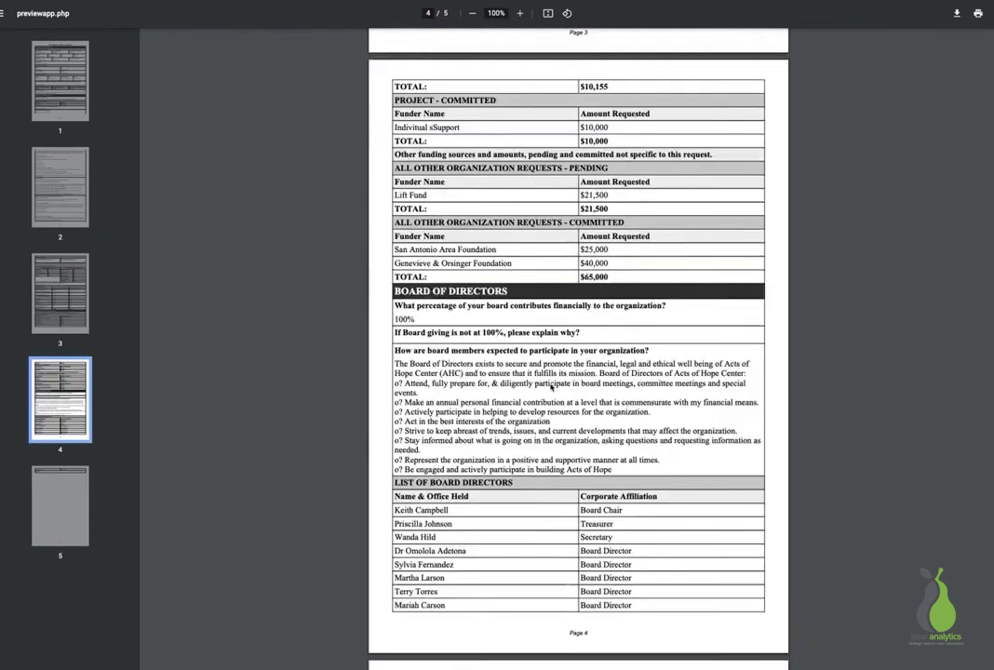
scroll(550, 386, down, 3)
scroll(551, 387, up, 20)
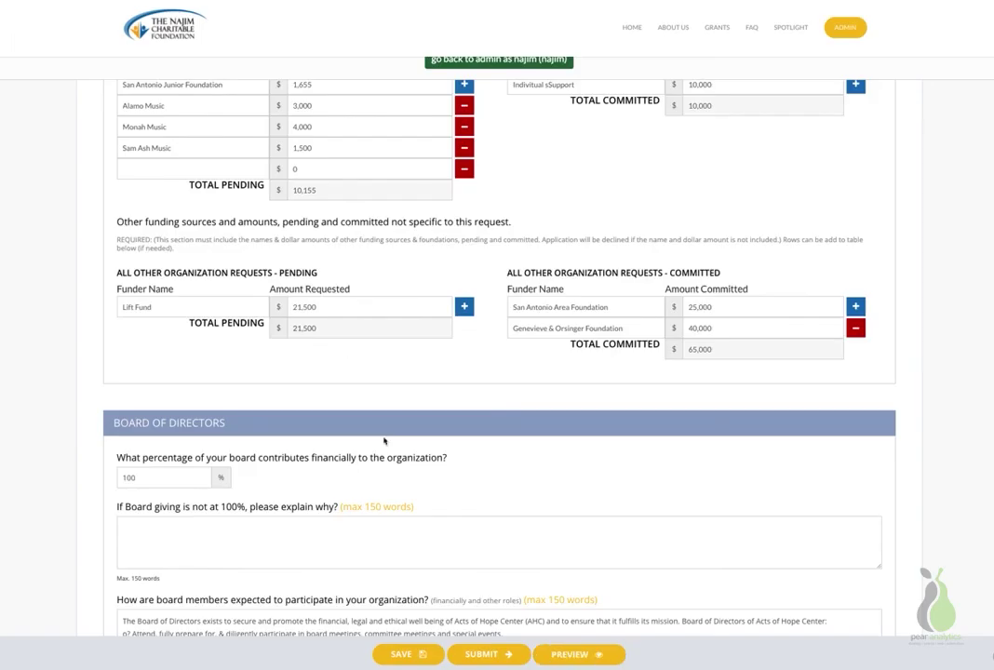
Look over the attachments section, open the file chooser for the Annual Budget and cancel it.
scroll(383, 440, down, 10)
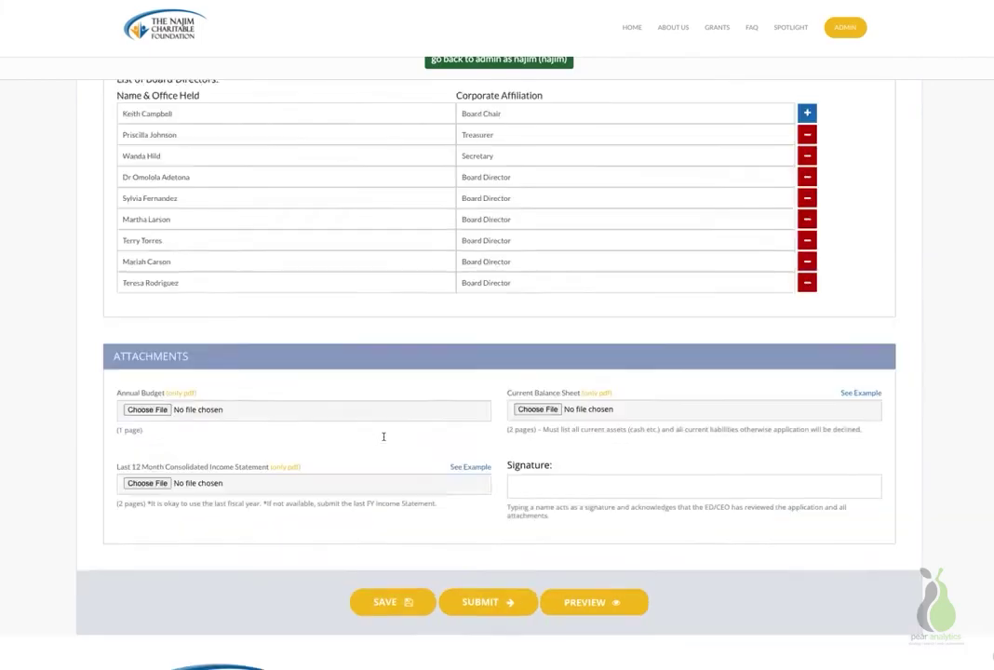
scroll(384, 440, up, 1)
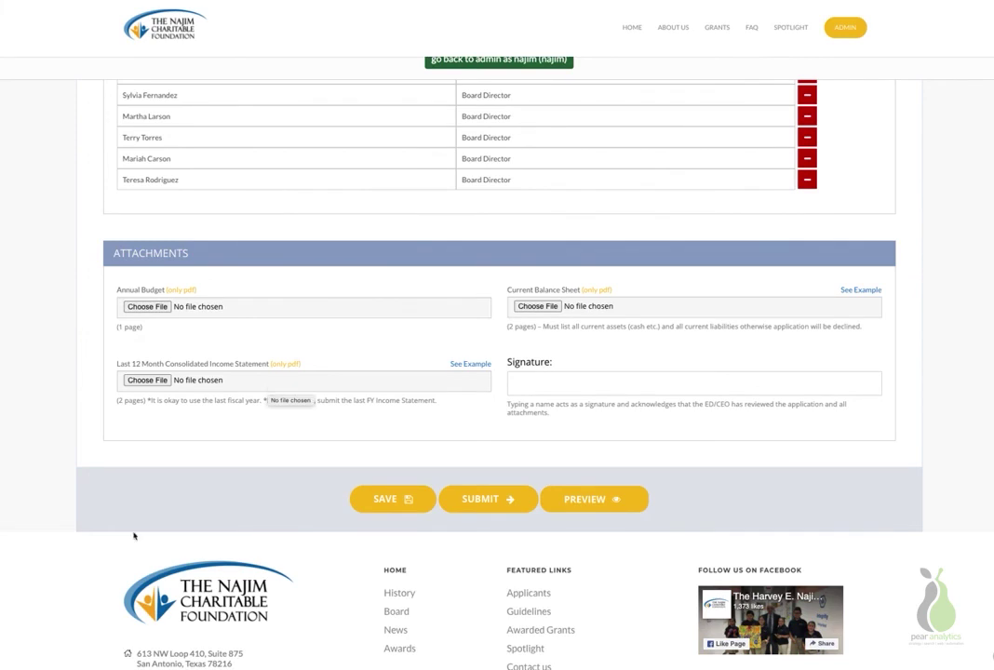
scroll(133, 536, up, 1)
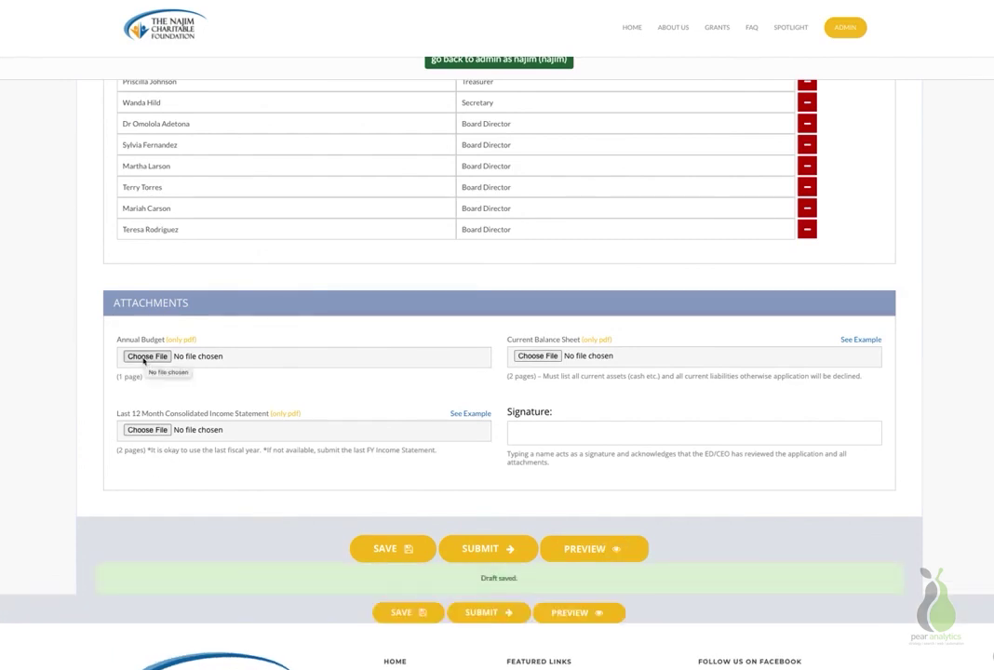
click(145, 357)
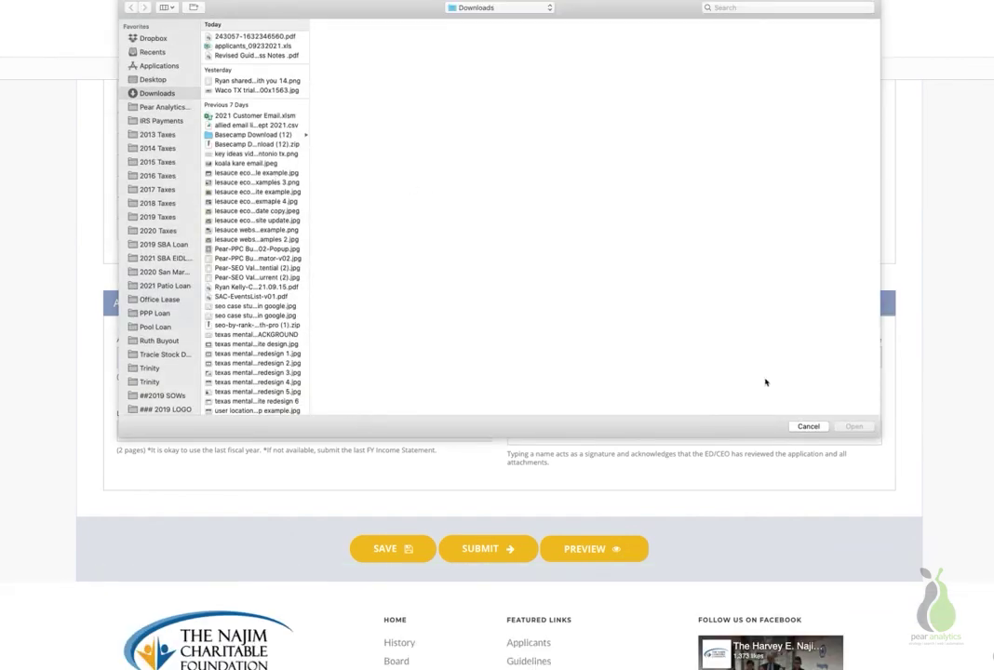
click(806, 426)
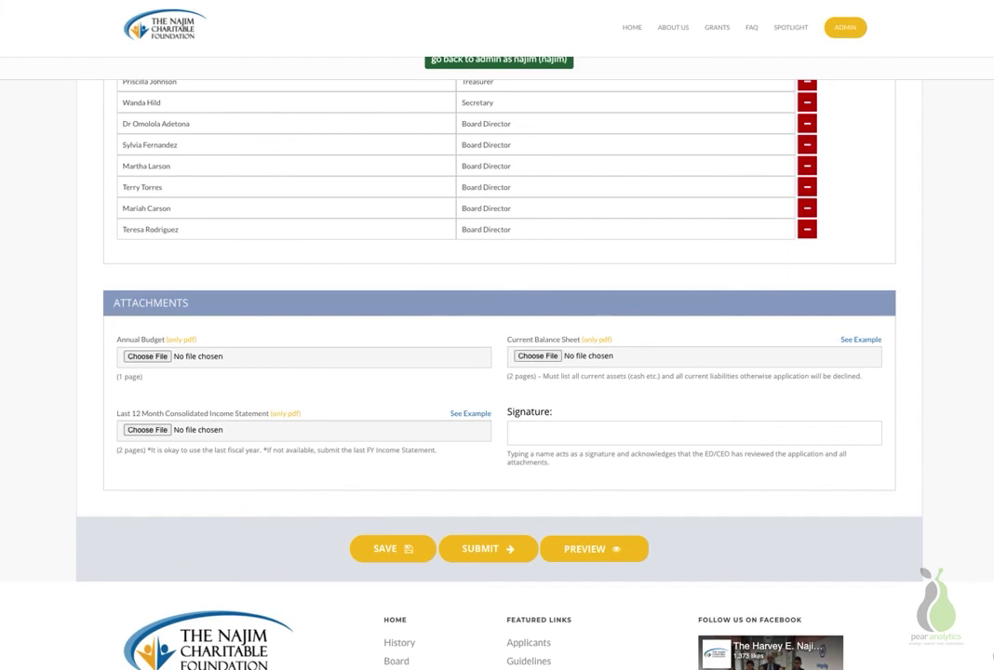
Check the remaining attachment and signature fields and return to the Board of Directors section.
drag(0, 488, 193, 381)
scroll(142, 412, down, 2)
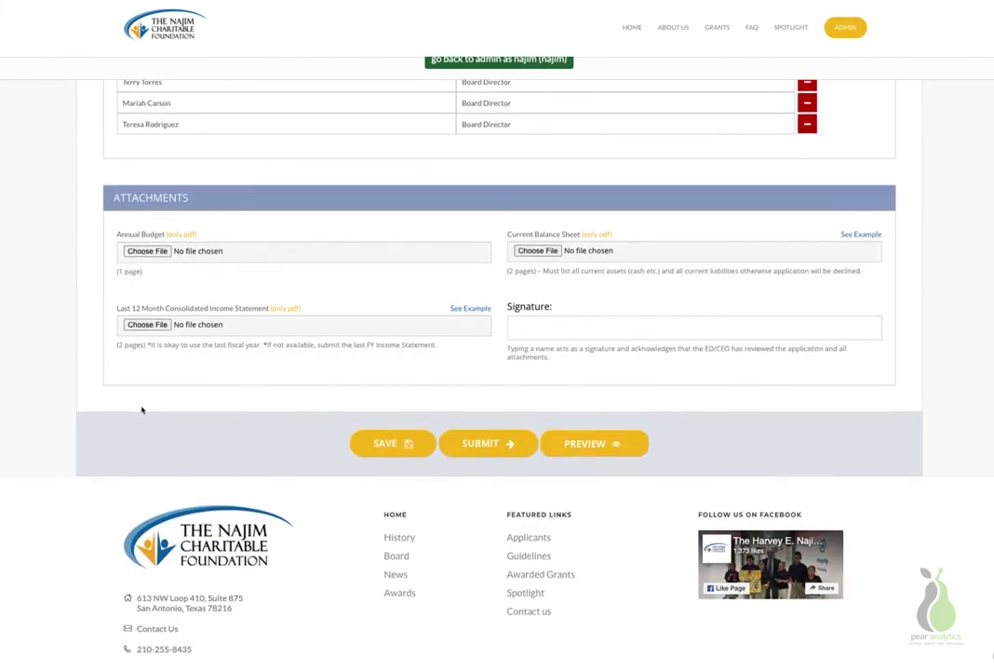
scroll(590, 394, up, 12)
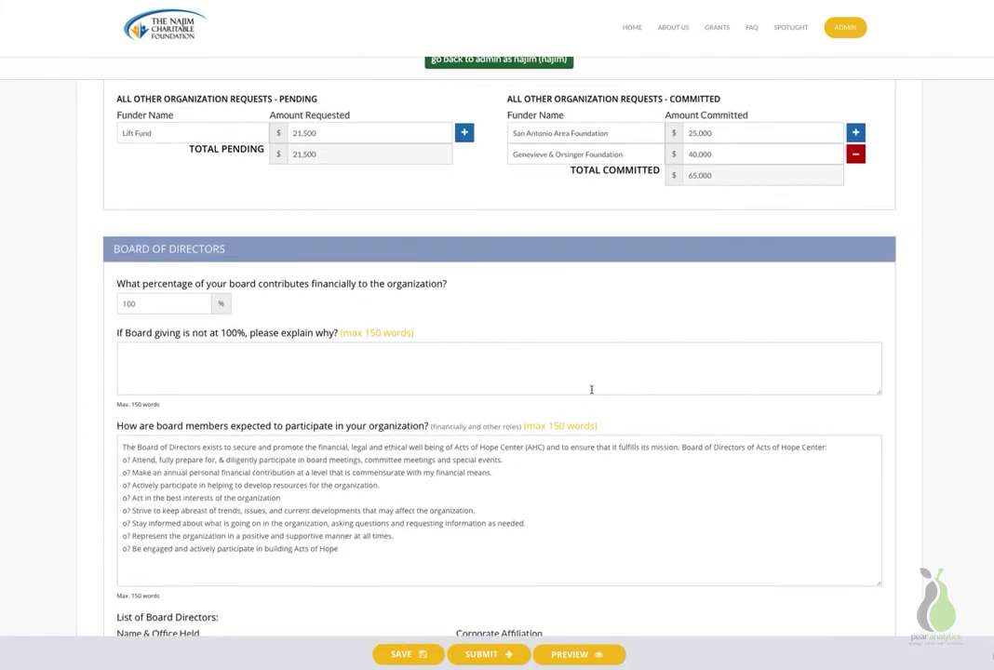
scroll(592, 391, up, 1)
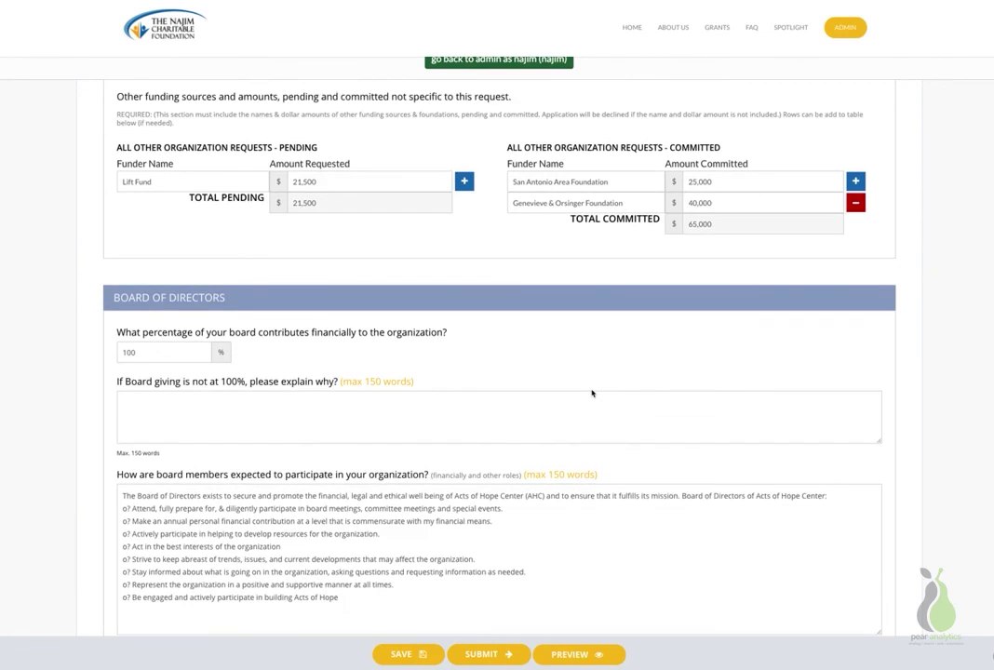